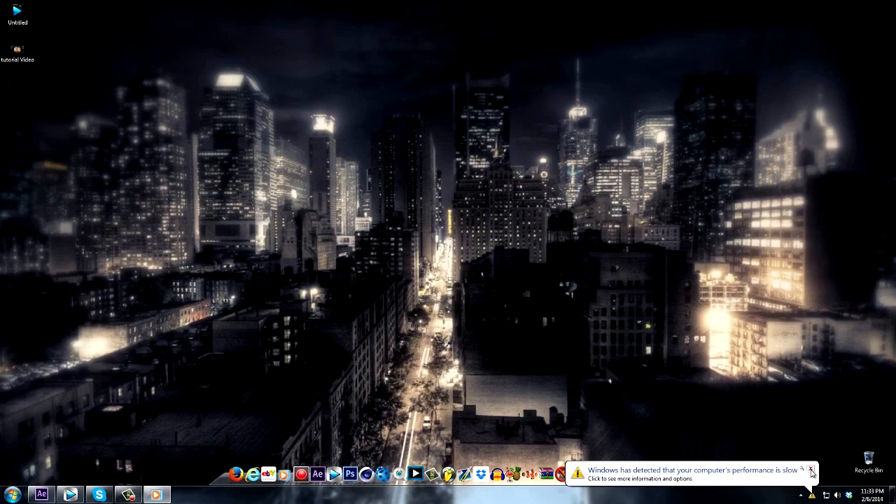
Dismiss the Windows performance notification, check the tutorial Video file on the desktop, and bring up the open Vegas Pro project.
{"action": "left_click", "coordinate": [811, 469]}
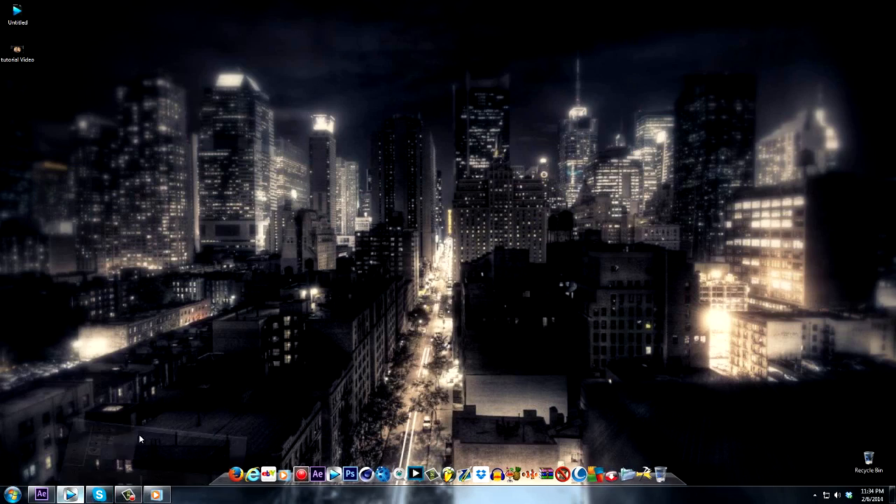
{"action": "left_click", "coordinate": [70, 495]}
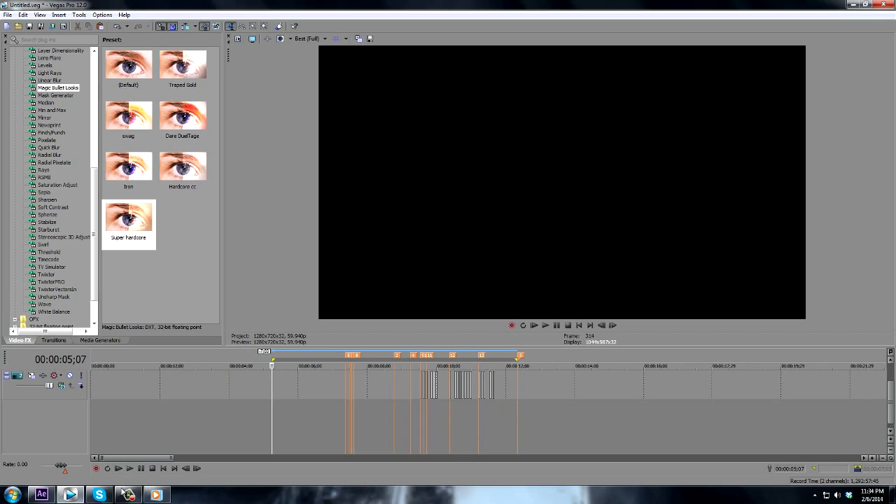
{"action": "left_click", "coordinate": [70, 495]}
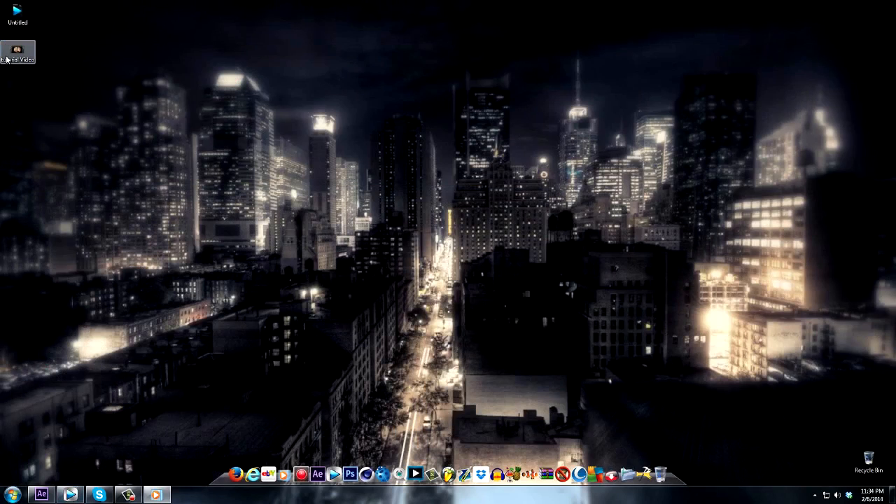
{"action": "left_click", "coordinate": [6, 57]}
{"action": "mouse_move", "coordinate": [70, 496]}
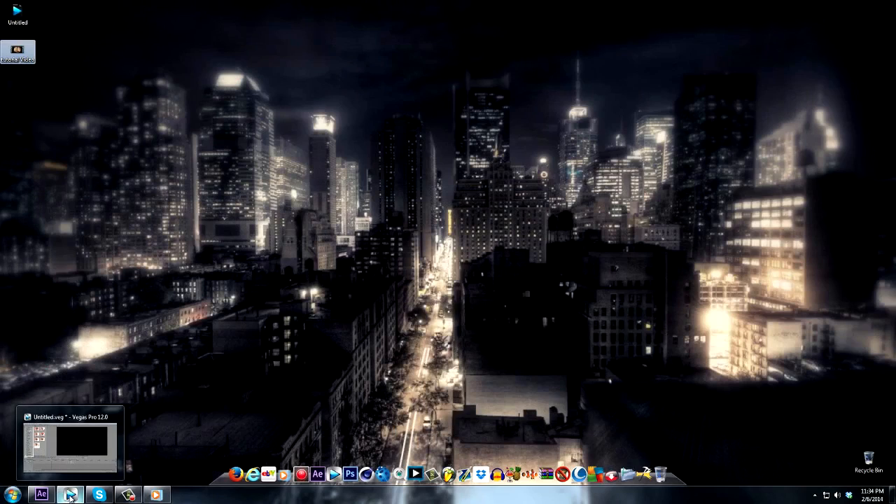
{"action": "left_click", "coordinate": [70, 495]}
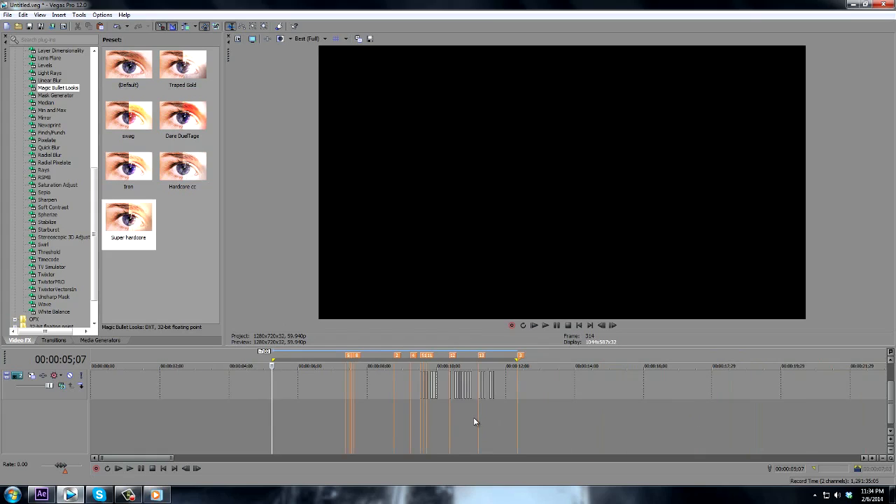
Remove all markers from the project timeline.
{"action": "left_click", "coordinate": [431, 415]}
{"action": "scroll", "coordinate": [436, 418], "scroll_direction": "up", "scroll_amount": 3}
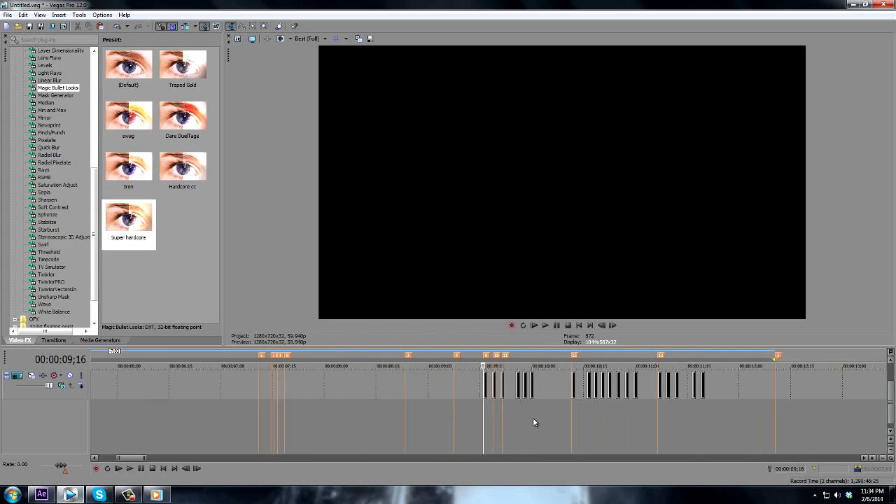
{"action": "scroll", "coordinate": [533, 418], "scroll_direction": "up", "scroll_amount": 2}
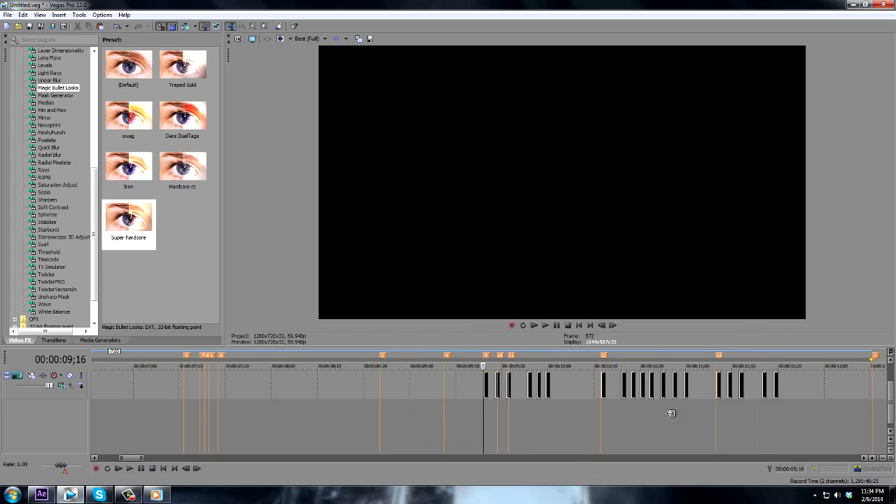
{"action": "scroll", "coordinate": [530, 395], "scroll_direction": "up", "scroll_amount": 3}
{"action": "scroll", "coordinate": [546, 407], "scroll_direction": "down", "scroll_amount": 4}
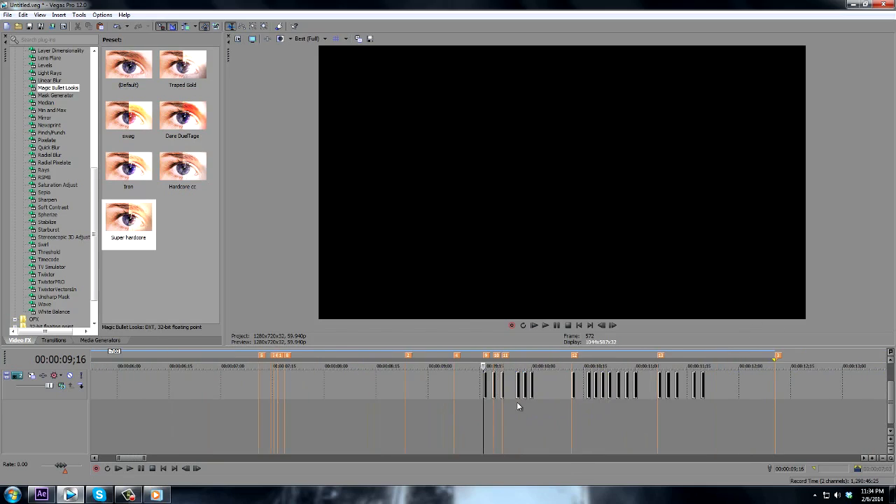
{"action": "scroll", "coordinate": [502, 402], "scroll_direction": "down", "scroll_amount": 3}
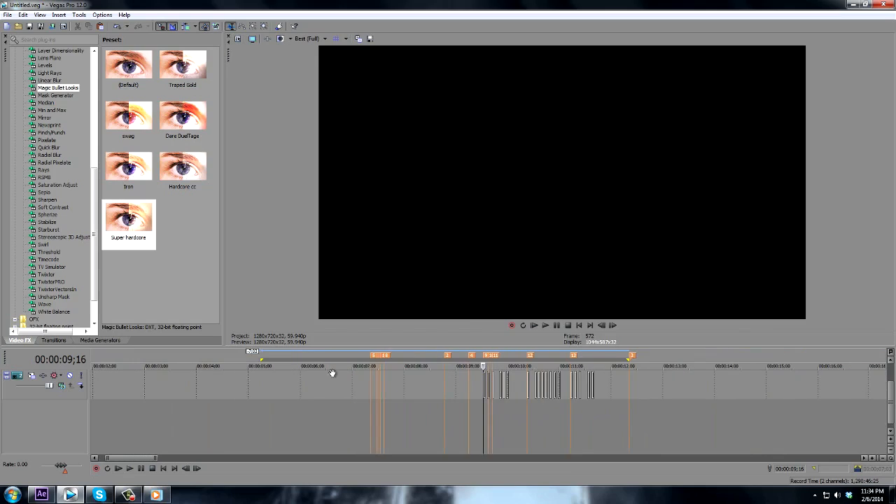
{"action": "left_click", "coordinate": [373, 356]}
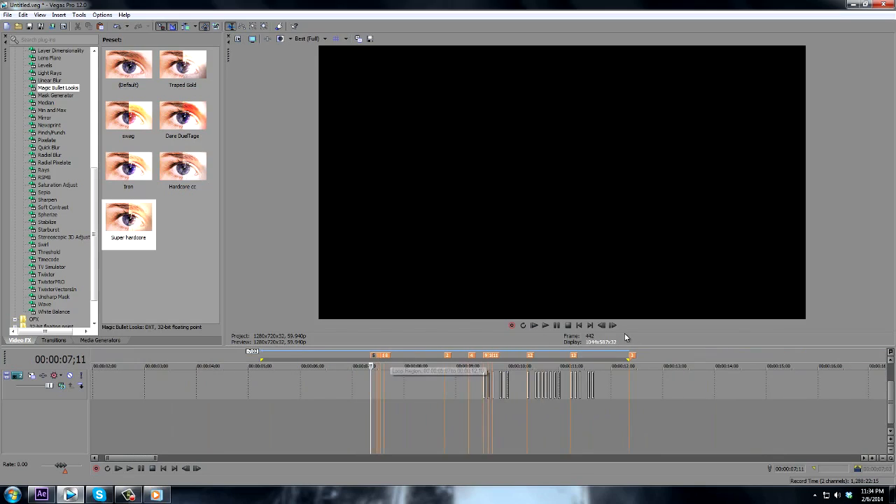
{"action": "left_click", "coordinate": [632, 356]}
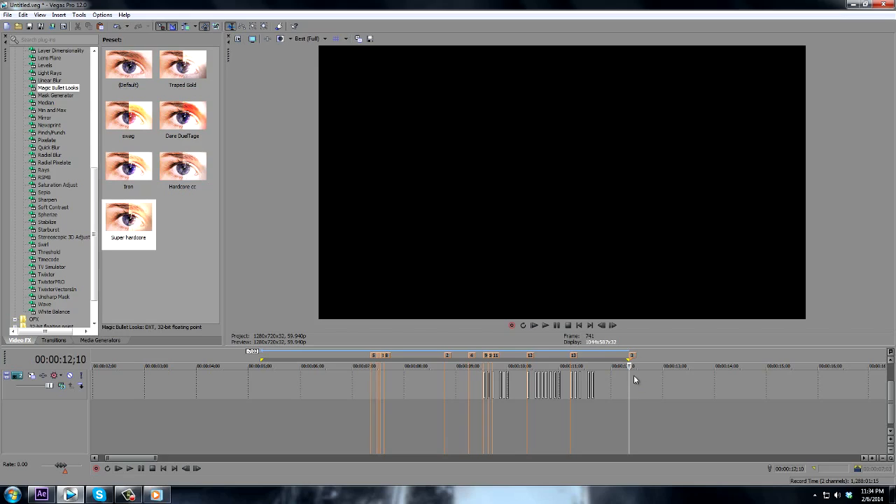
{"action": "right_click", "coordinate": [632, 355]}
{"action": "left_click", "coordinate": [659, 386]}
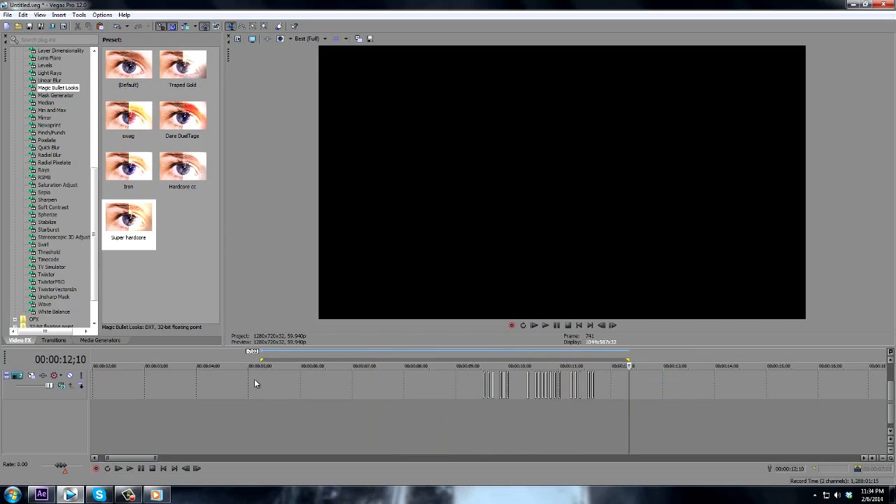
Examine the start of the loop region and the short clips on the video track.
{"action": "left_click", "coordinate": [271, 382]}
{"action": "scroll", "coordinate": [278, 381], "scroll_direction": "up", "scroll_amount": 8}
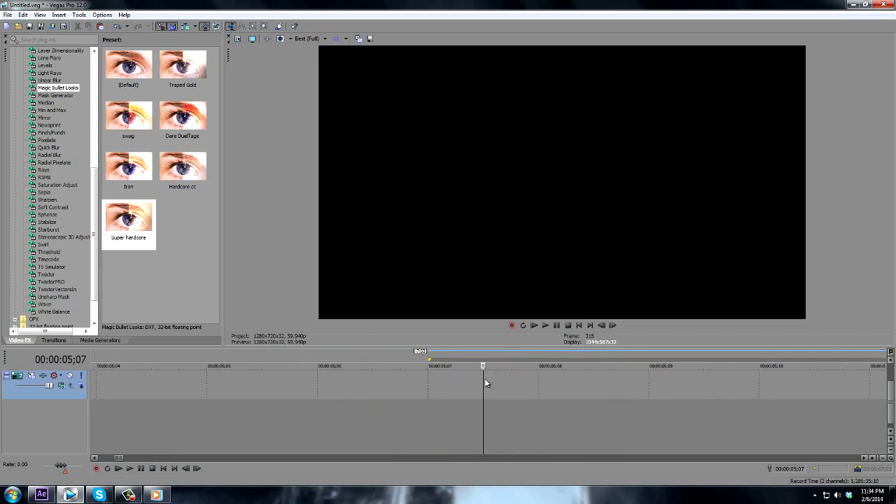
{"action": "scroll", "coordinate": [338, 382], "scroll_direction": "down", "scroll_amount": 8}
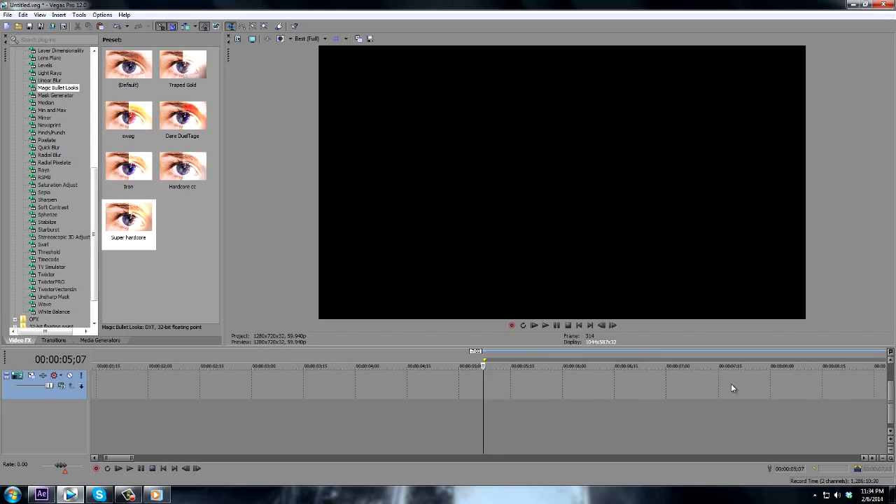
{"action": "scroll", "coordinate": [731, 384], "scroll_direction": "down", "scroll_amount": 5}
{"action": "scroll", "coordinate": [682, 383], "scroll_direction": "up", "scroll_amount": 3}
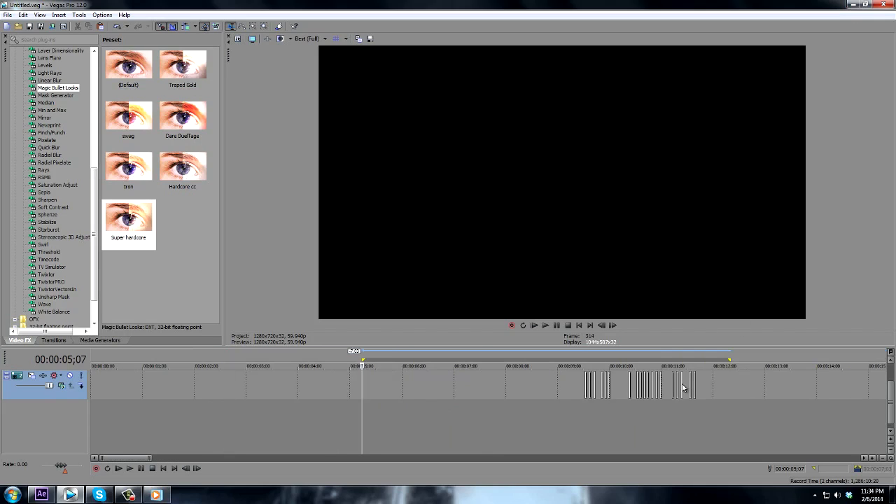
{"action": "left_click", "coordinate": [585, 390]}
{"action": "scroll", "coordinate": [596, 393], "scroll_direction": "up", "scroll_amount": 4}
{"action": "scroll", "coordinate": [502, 389], "scroll_direction": "up", "scroll_amount": 2}
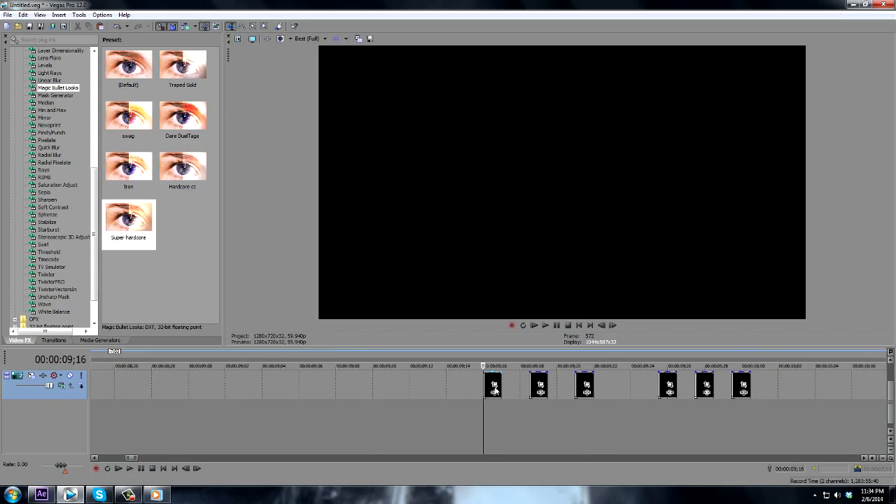
{"action": "scroll", "coordinate": [496, 391], "scroll_direction": "down", "scroll_amount": 4}
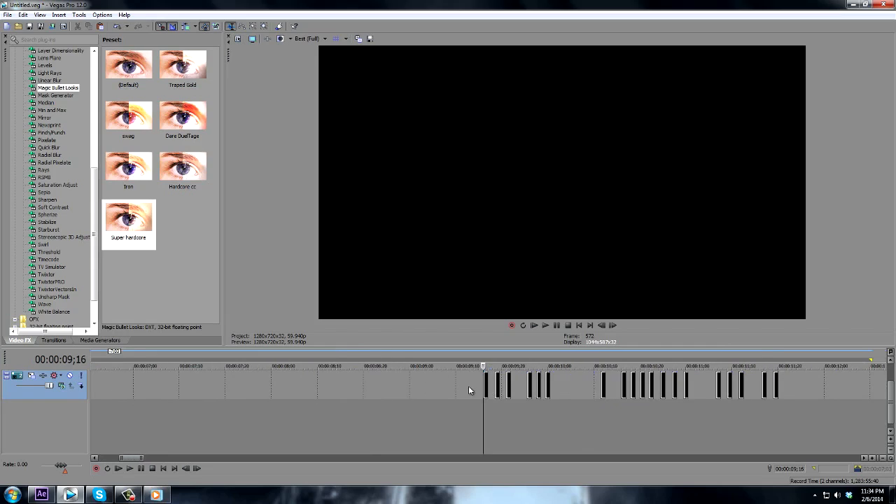
{"action": "left_click", "coordinate": [348, 389]}
{"action": "scroll", "coordinate": [448, 385], "scroll_direction": "down", "scroll_amount": 4}
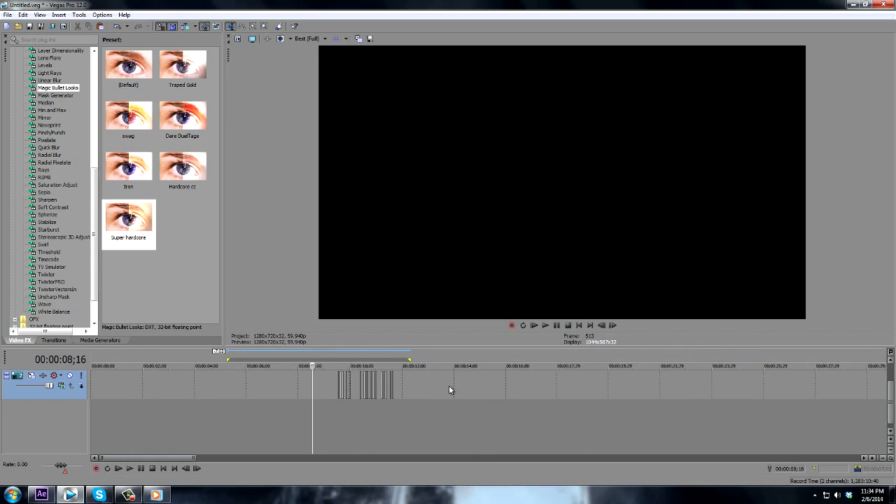
Open the dialog for saving a snapshot of the preview frame and cancel it.
{"action": "left_click", "coordinate": [370, 39]}
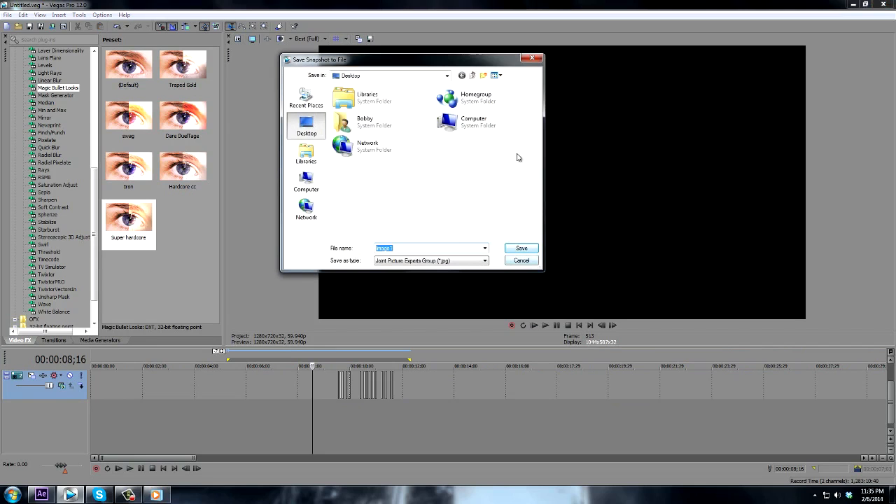
{"action": "left_click", "coordinate": [538, 62]}
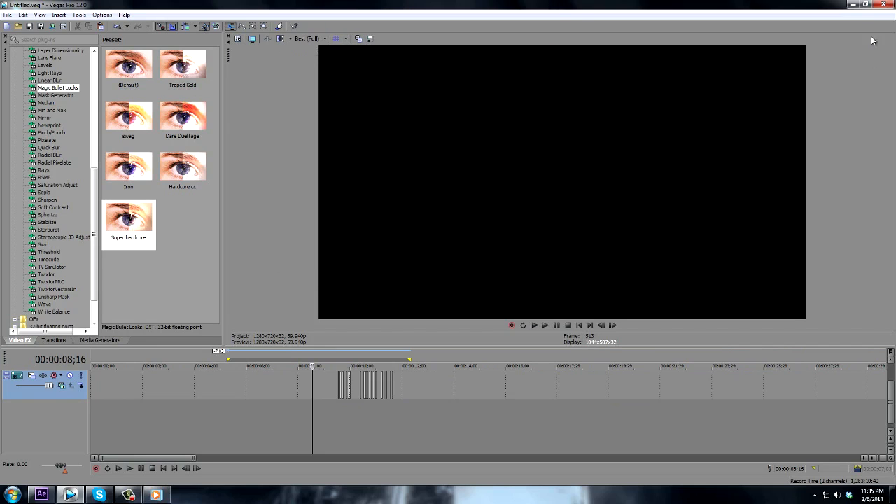
Switch to After Effects and create a new composition with the settings it offers.
{"action": "left_click", "coordinate": [853, 4]}
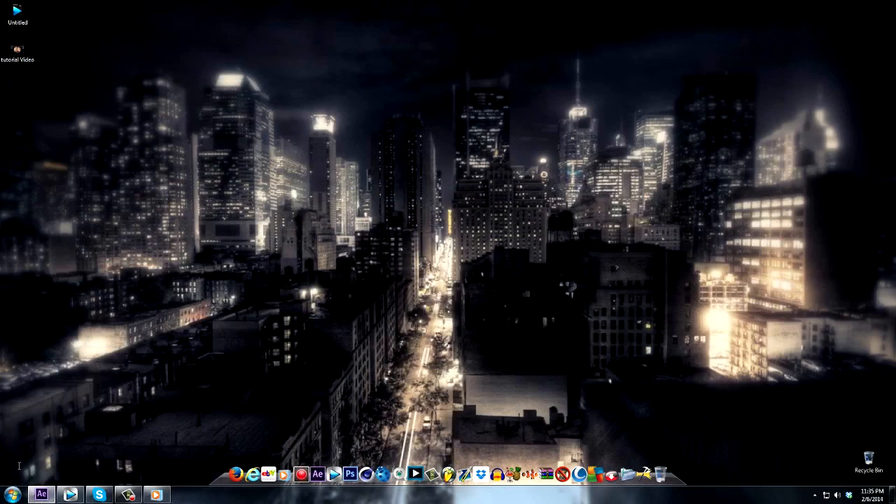
{"action": "left_click", "coordinate": [41, 494]}
{"action": "left_click", "coordinate": [52, 15]}
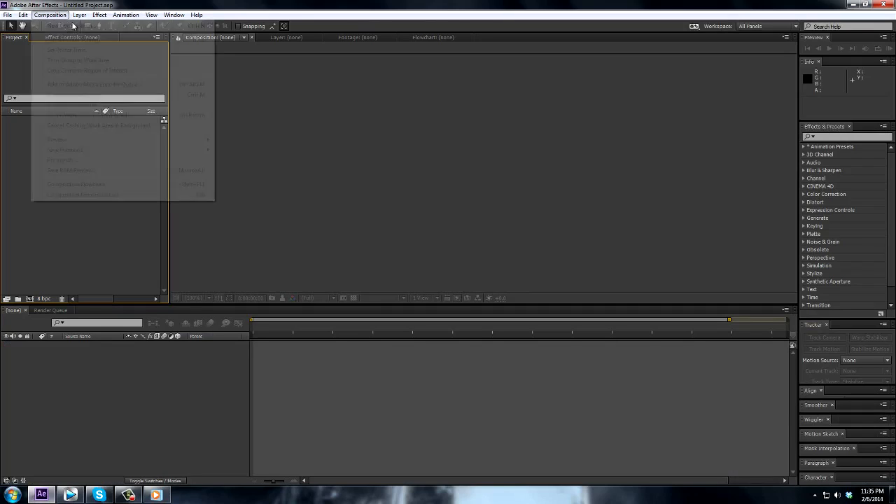
{"action": "left_click", "coordinate": [72, 25]}
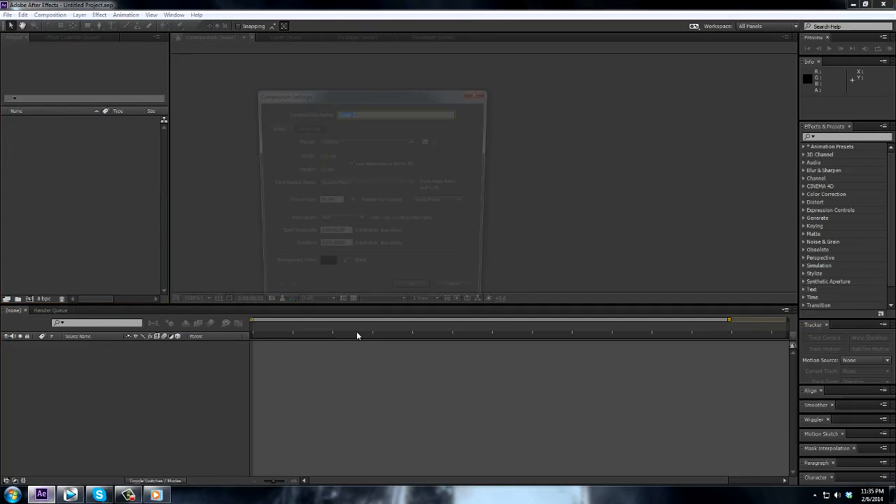
{"action": "left_click", "coordinate": [416, 297]}
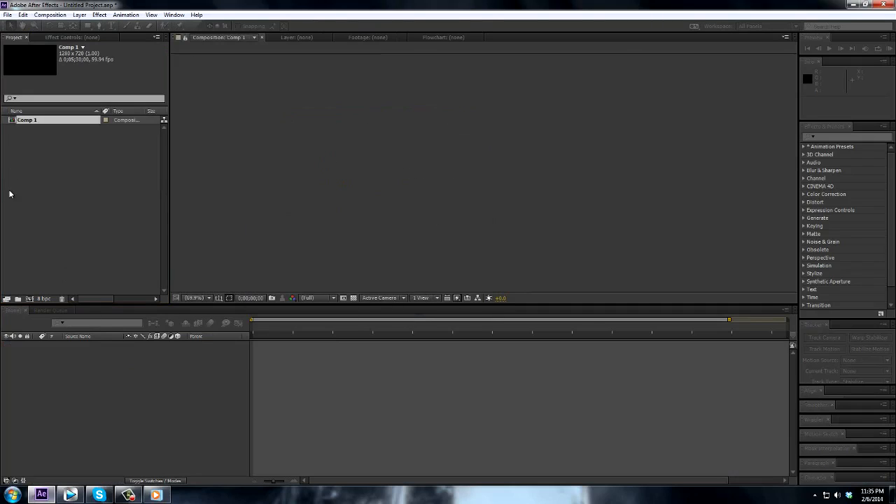
Import the tutorial Video file from the desktop and add it to Comp 1 as a layer.
{"action": "left_click", "coordinate": [7, 15]}
{"action": "mouse_move", "coordinate": [70, 136]}
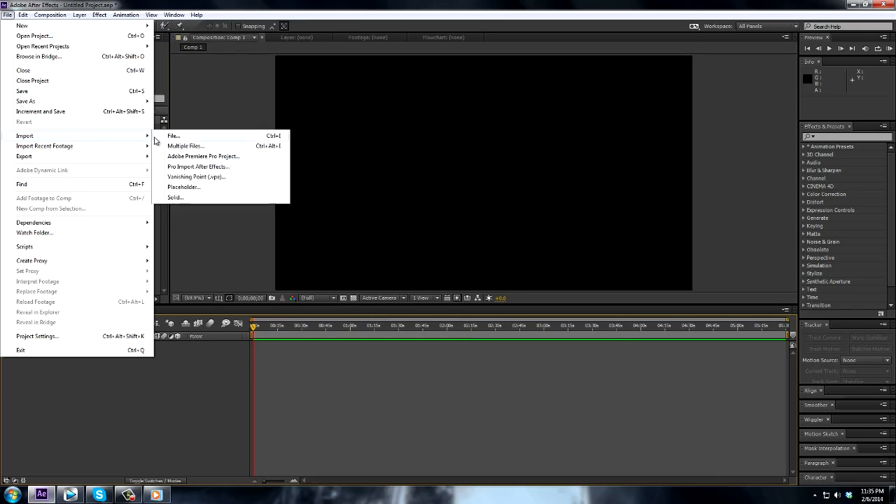
{"action": "left_click", "coordinate": [172, 136]}
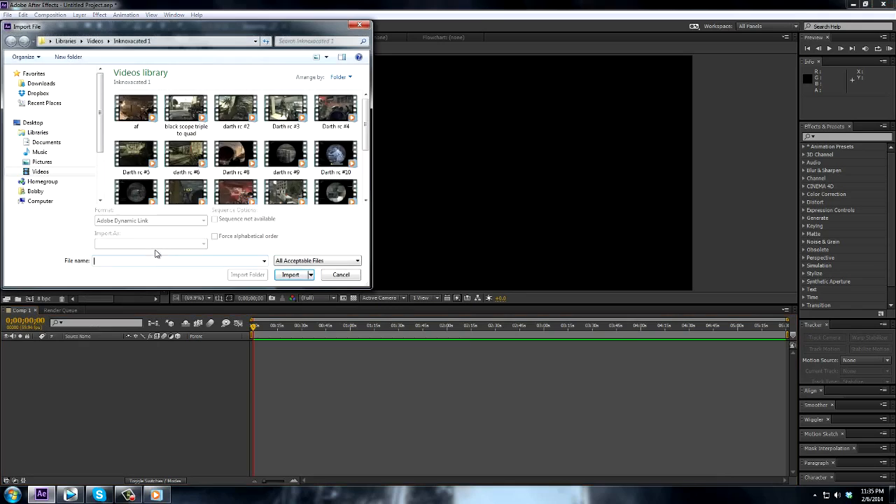
{"action": "left_click", "coordinate": [59, 124]}
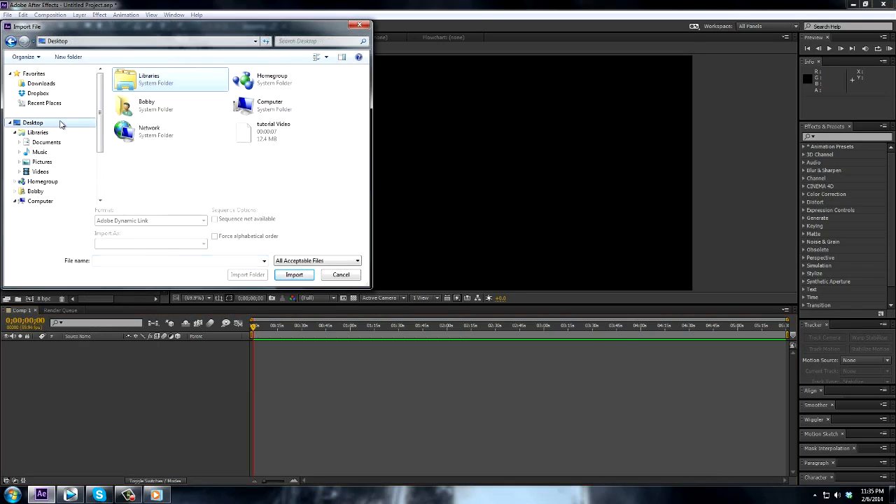
{"action": "left_click", "coordinate": [270, 135]}
{"action": "left_click", "coordinate": [295, 275]}
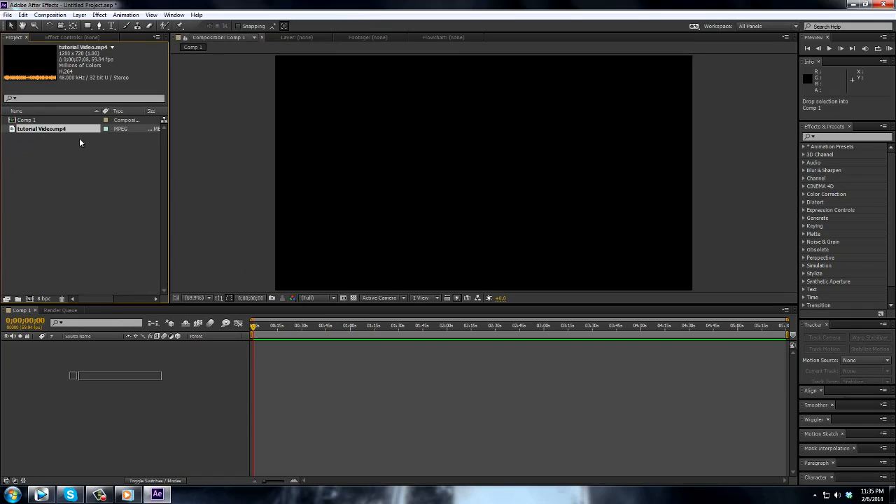
{"action": "key", "text": "ctrl+slash"}
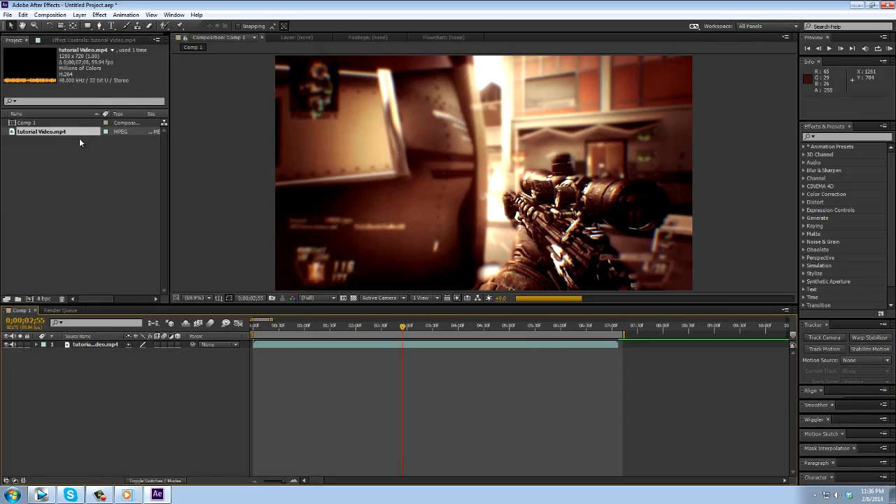
Add an adjustment layer above the video layer and apply the Video Copilot Optical Flares effect to it.
{"action": "right_click", "coordinate": [203, 358]}
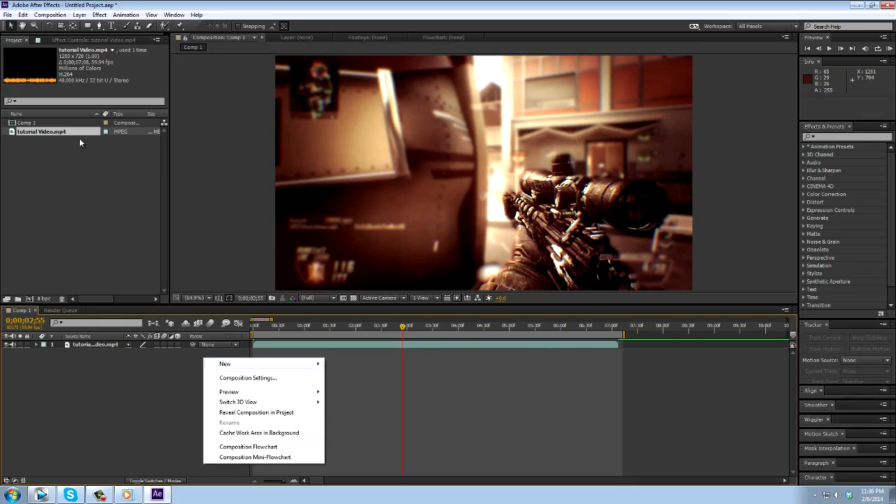
{"action": "mouse_move", "coordinate": [225, 363]}
{"action": "right_click", "coordinate": [126, 366]}
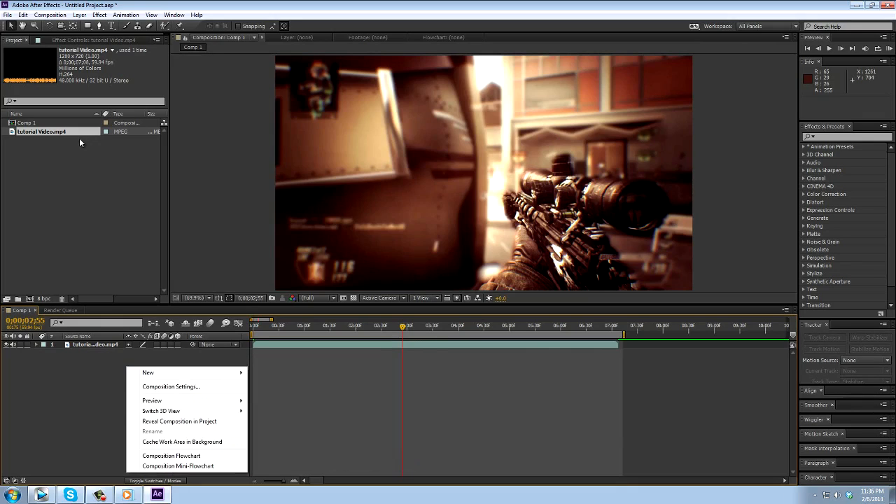
{"action": "mouse_move", "coordinate": [148, 372]}
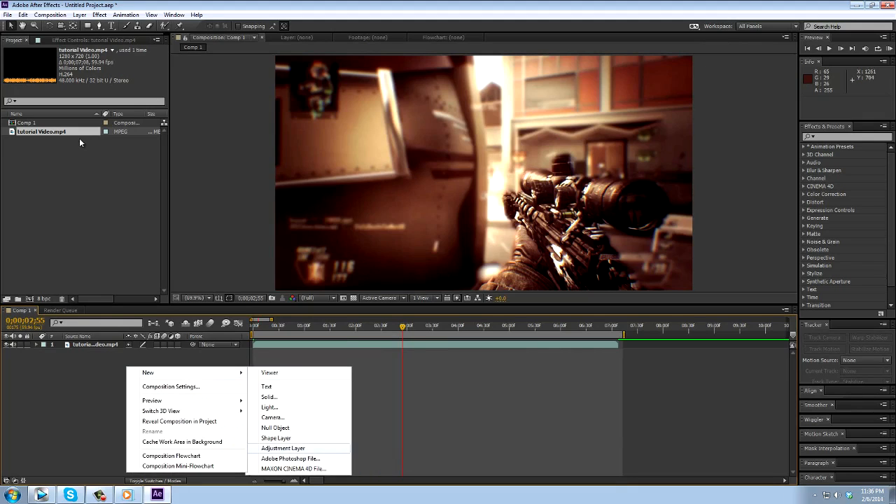
{"action": "left_click", "coordinate": [282, 448]}
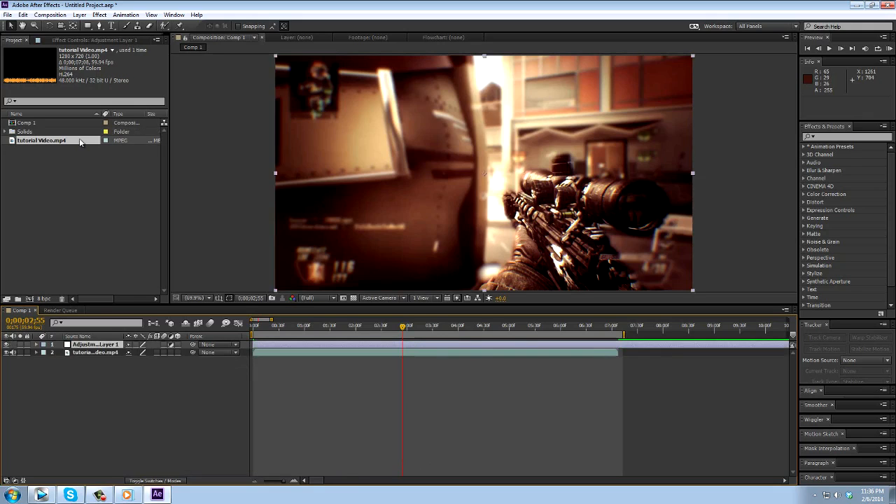
{"action": "left_click", "coordinate": [100, 15]}
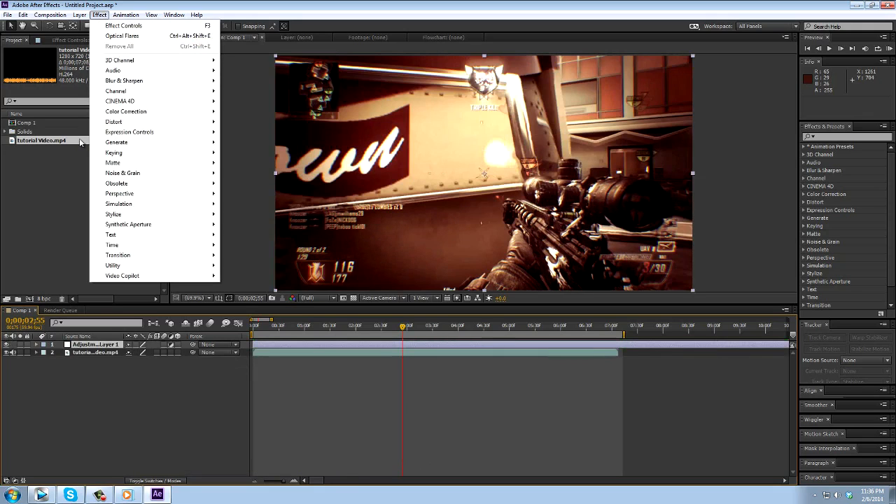
{"action": "mouse_move", "coordinate": [122, 276]}
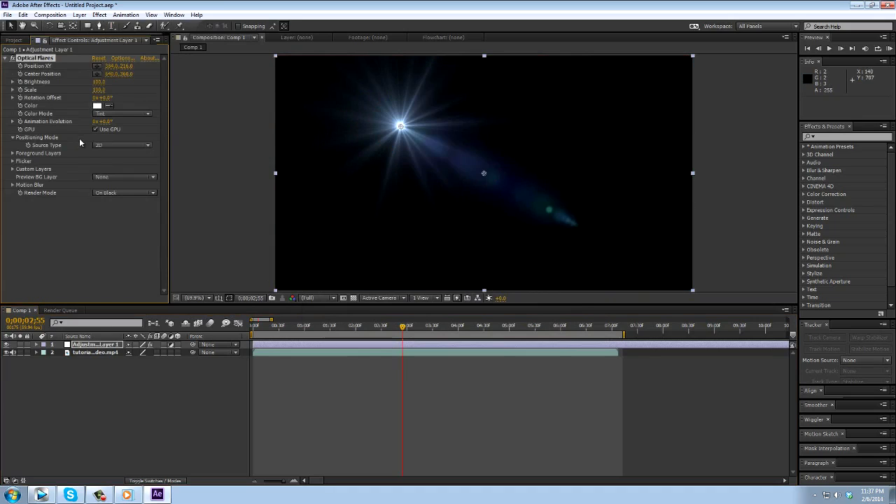
Set the Optical Flares render mode to Over Original and load the Air Missile preset from the Natural Flares folder.
{"action": "left_click", "coordinate": [124, 193]}
{"action": "left_click", "coordinate": [124, 224]}
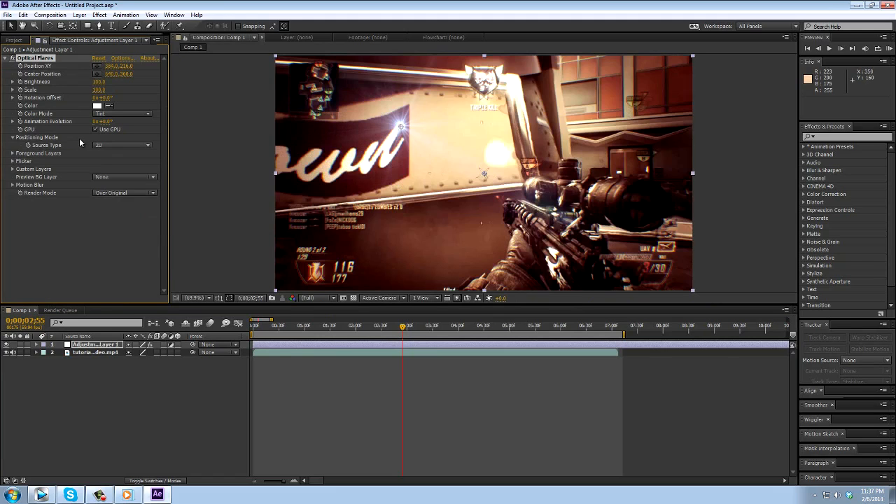
{"action": "left_click", "coordinate": [122, 58]}
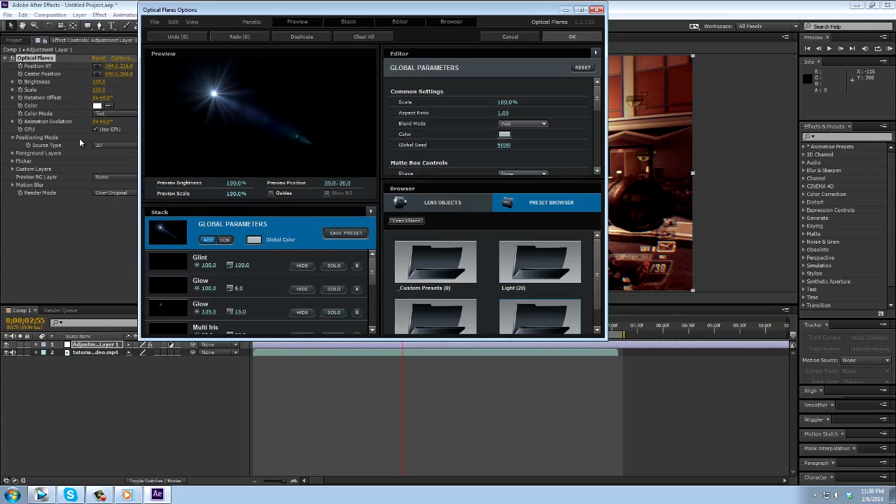
{"action": "scroll", "coordinate": [540, 308], "scroll_direction": "down", "scroll_amount": 1}
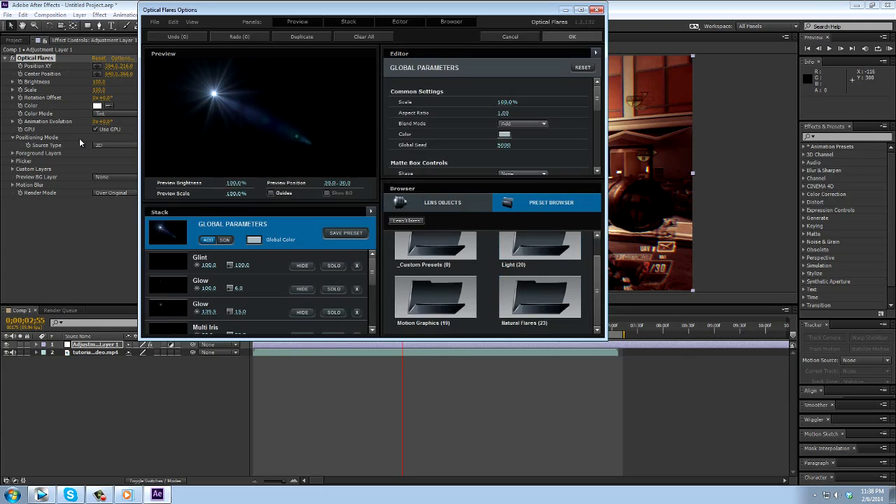
{"action": "left_click", "coordinate": [540, 308]}
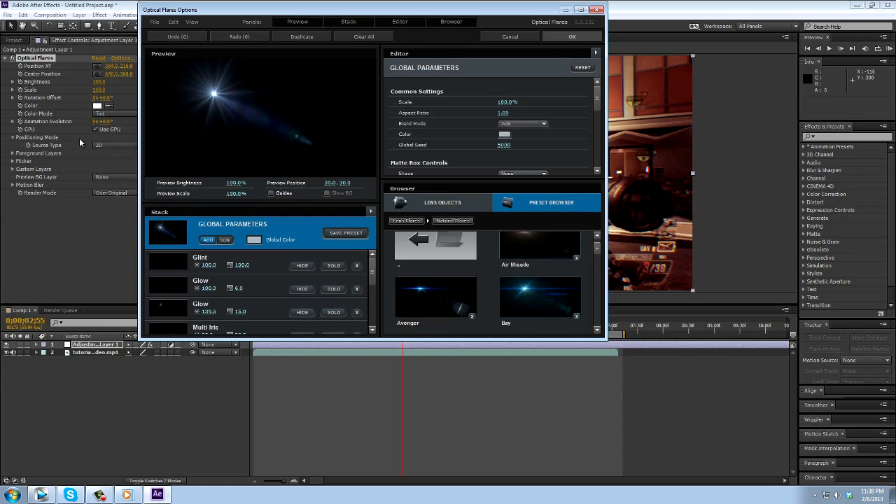
{"action": "left_click", "coordinate": [540, 246]}
{"action": "left_click", "coordinate": [572, 36]}
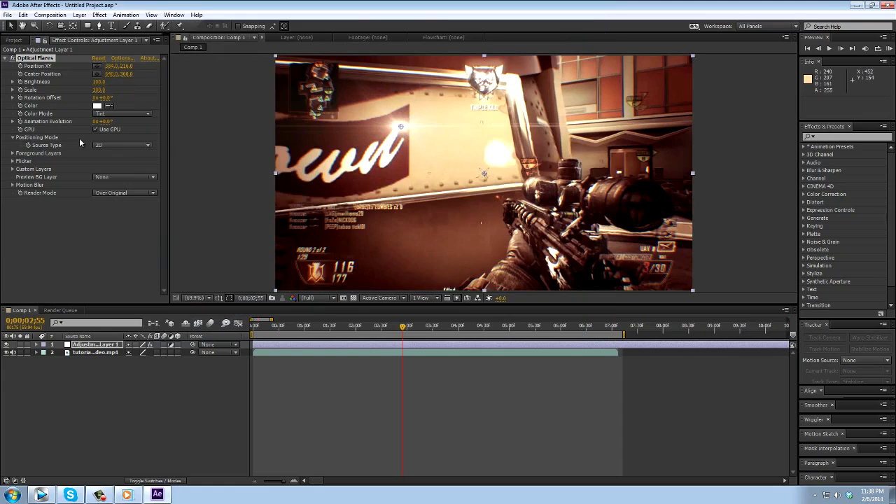
Move the current time to 0;00;03;58 and expand the adjustment layer to its Effects and Transform groups.
{"action": "key", "text": "Page_Down"}
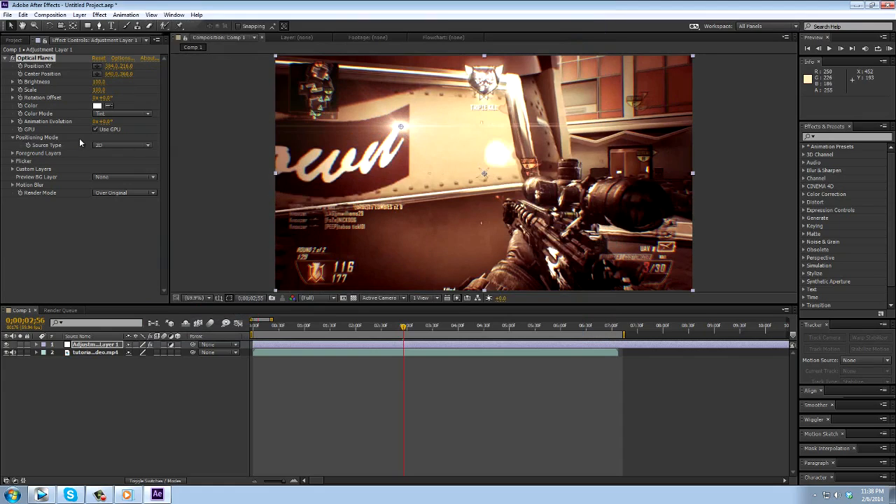
{"action": "mouse_move", "coordinate": [403, 326]}
{"action": "left_mouse_down"}
{"action": "mouse_move", "coordinate": [530, 326]}
{"action": "mouse_move", "coordinate": [448, 326]}
{"action": "mouse_move", "coordinate": [457, 326]}
{"action": "left_mouse_up"}
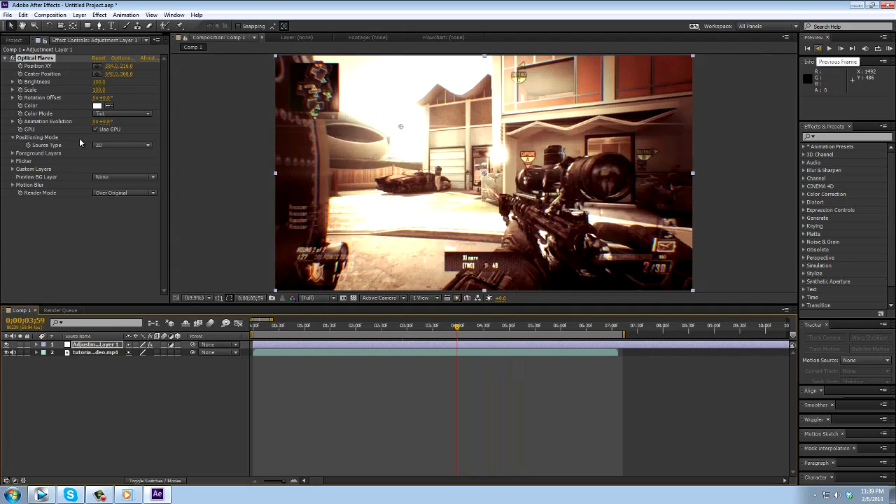
{"action": "left_click", "coordinate": [818, 48]}
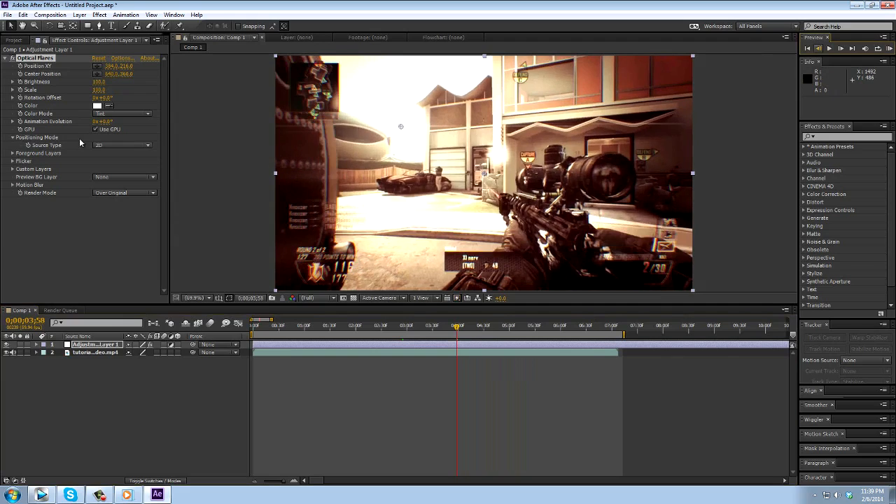
{"action": "left_click", "coordinate": [819, 49]}
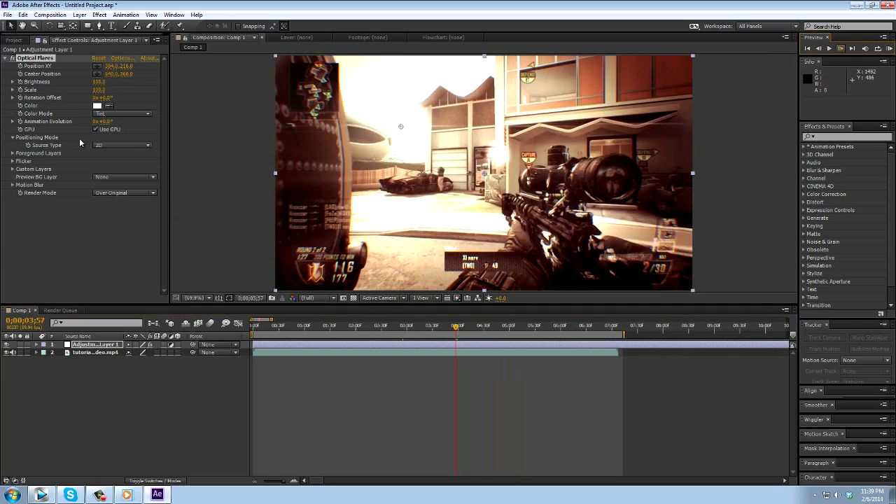
{"action": "left_click", "coordinate": [840, 49]}
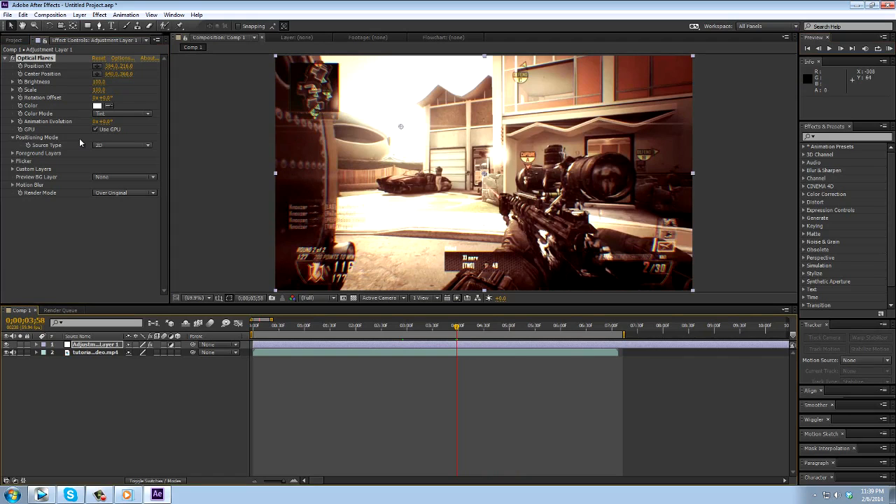
{"action": "key", "text": "e"}
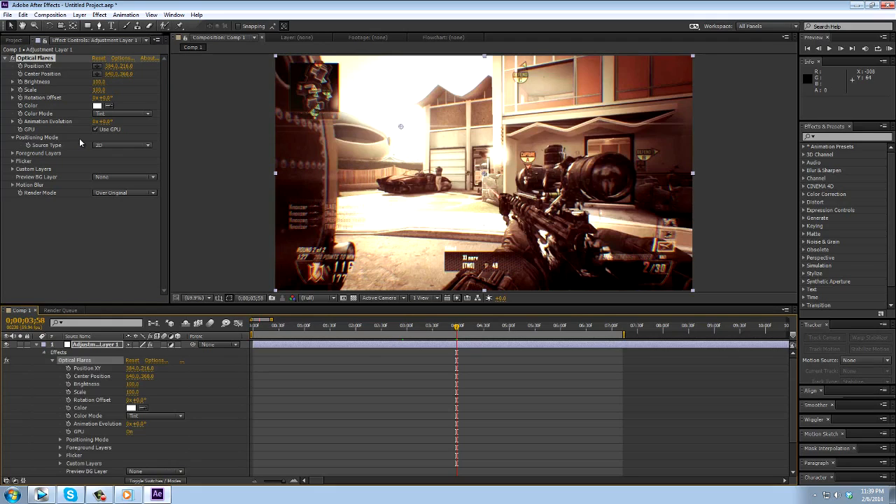
{"action": "key", "text": "e"}
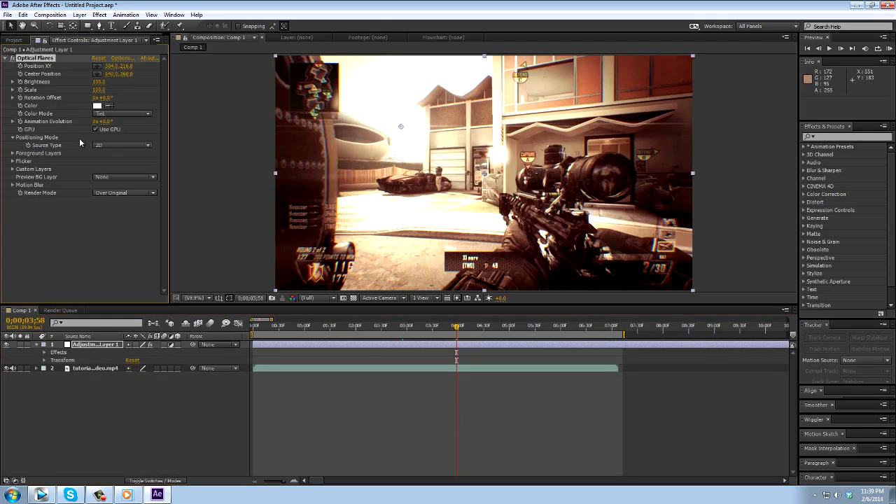
Place the flare at about 576, 468 and set its brightness to about 210 and its scale to about 220.
{"action": "left_click_drag", "start_coordinate": [400, 126], "coordinate": [463, 209]}
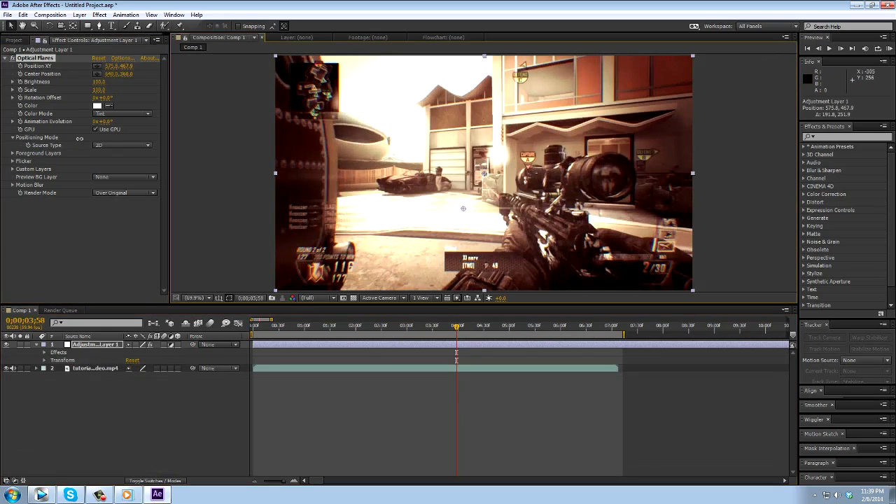
{"action": "mouse_move", "coordinate": [99, 82]}
{"action": "left_mouse_down"}
{"action": "mouse_move", "coordinate": [372, 82]}
{"action": "mouse_move", "coordinate": [336, 82]}
{"action": "left_mouse_up"}
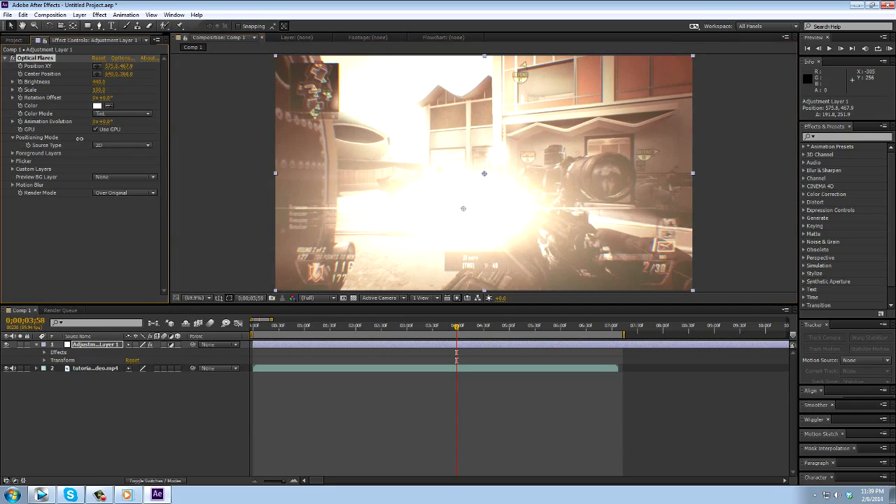
{"action": "mouse_move", "coordinate": [99, 82]}
{"action": "left_mouse_down"}
{"action": "mouse_move", "coordinate": [70, 81]}
{"action": "mouse_move", "coordinate": [162, 82]}
{"action": "left_mouse_up"}
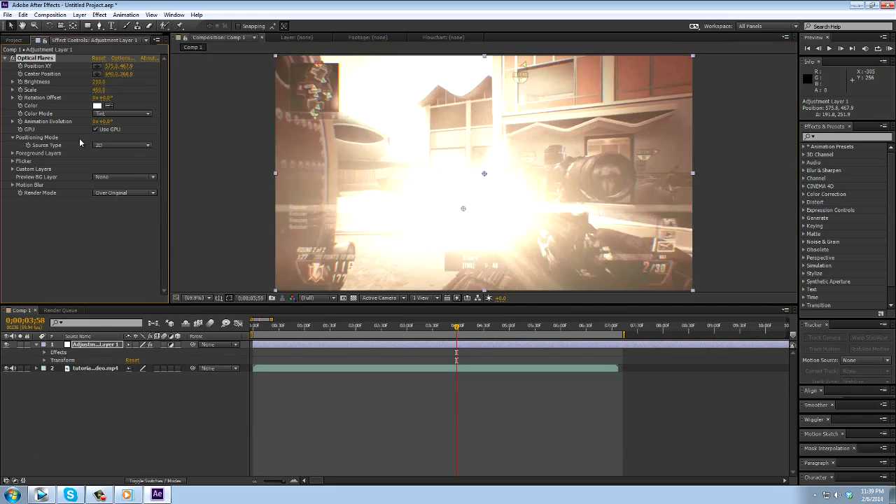
{"action": "left_click_drag", "start_coordinate": [99, 90], "coordinate": [106, 90]}
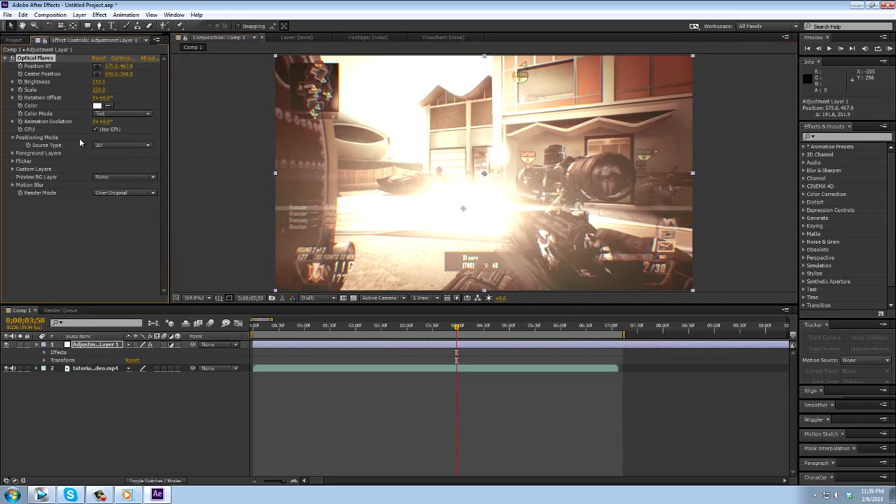
Set the flare's lens texture image to Dirty in the Optical Flares options.
{"action": "left_click", "coordinate": [122, 58]}
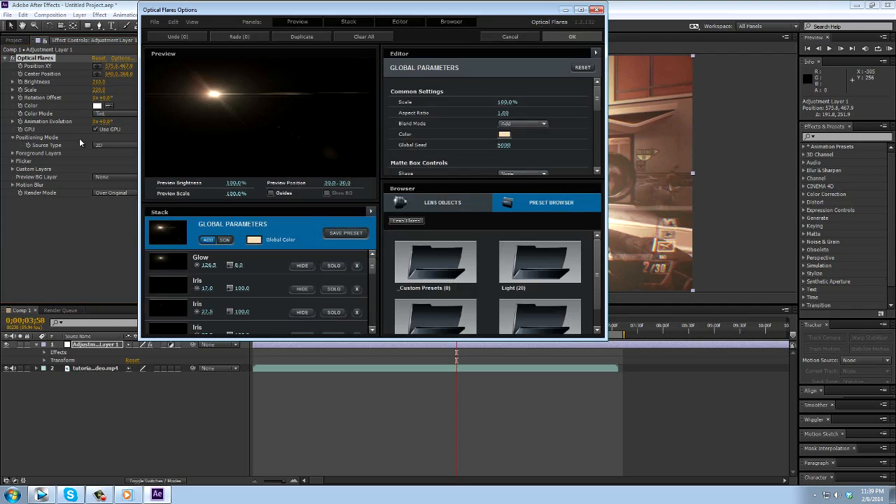
{"action": "scroll", "coordinate": [259, 291], "scroll_direction": "down", "scroll_amount": 3}
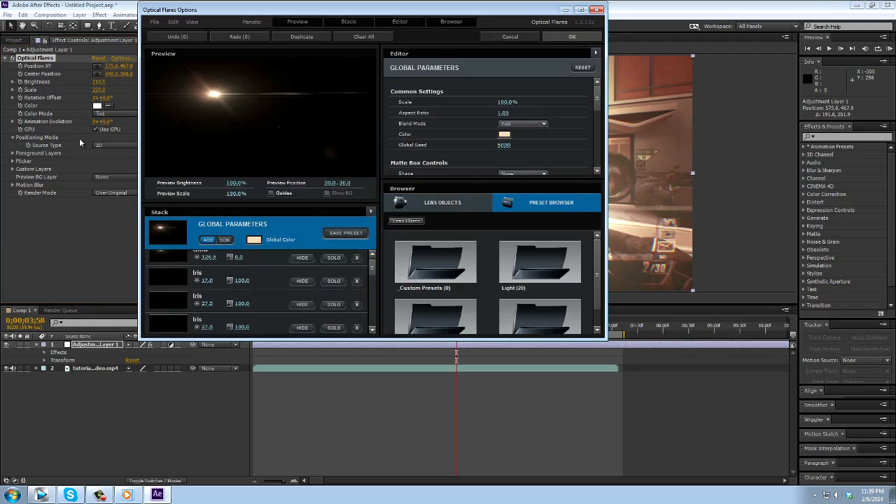
{"action": "scroll", "coordinate": [488, 128], "scroll_direction": "down", "scroll_amount": 5}
{"action": "left_click", "coordinate": [523, 144]}
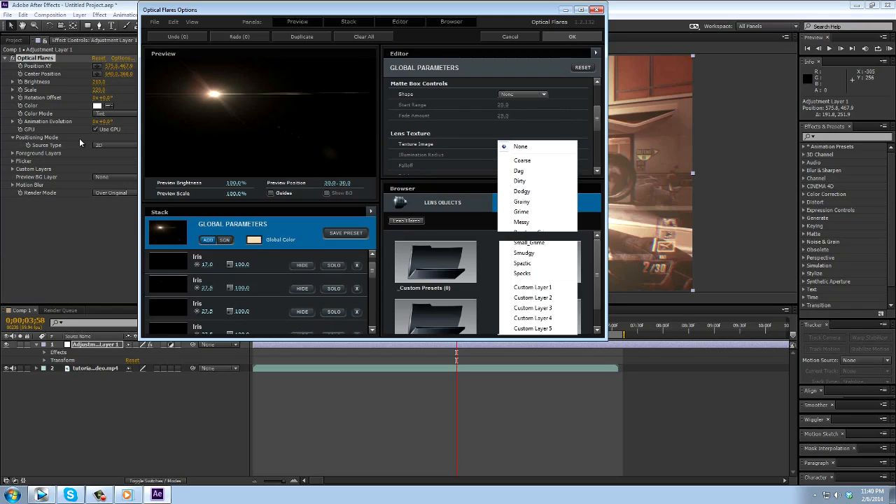
{"action": "left_click", "coordinate": [519, 181]}
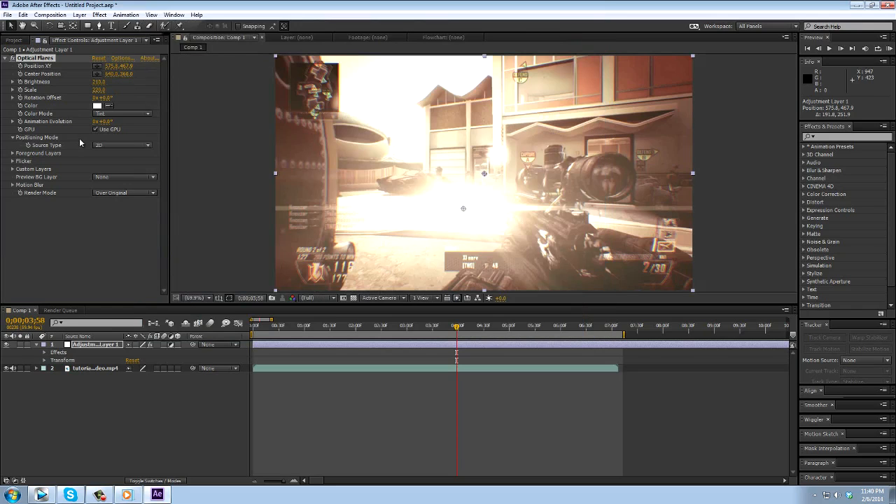
Reposition the flare over the bright sky at about 397, 77 and set its flicker amount to 86 and speed to 51.
{"action": "left_click_drag", "start_coordinate": [464, 208], "coordinate": [405, 81]}
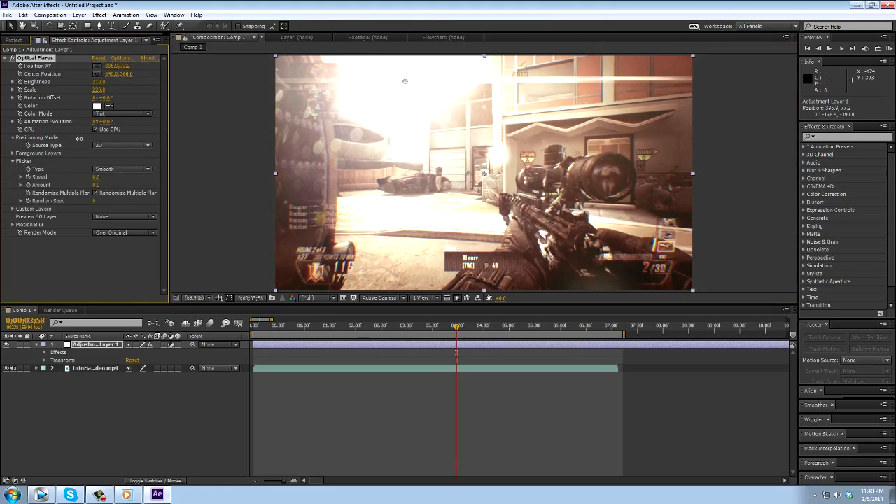
{"action": "left_click_drag", "start_coordinate": [96, 185], "coordinate": [148, 185]}
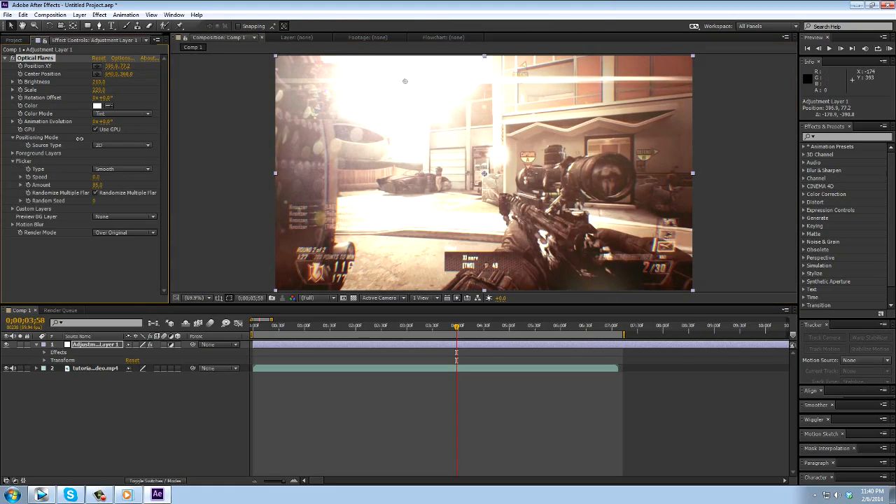
{"action": "left_click_drag", "start_coordinate": [96, 177], "coordinate": [131, 177]}
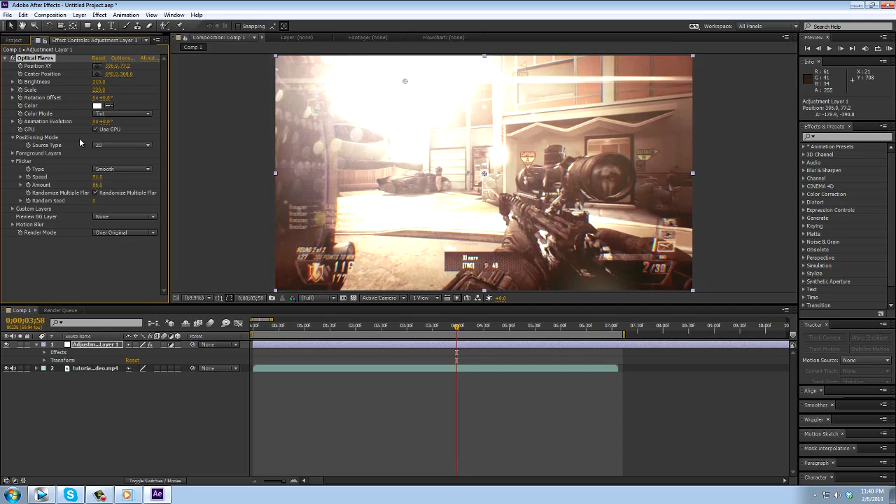
Start the flare's adjustment layer at the current time, 0;00;03;58, and add a second adjustment layer above it.
{"action": "key", "text": "alt+bracketleft"}
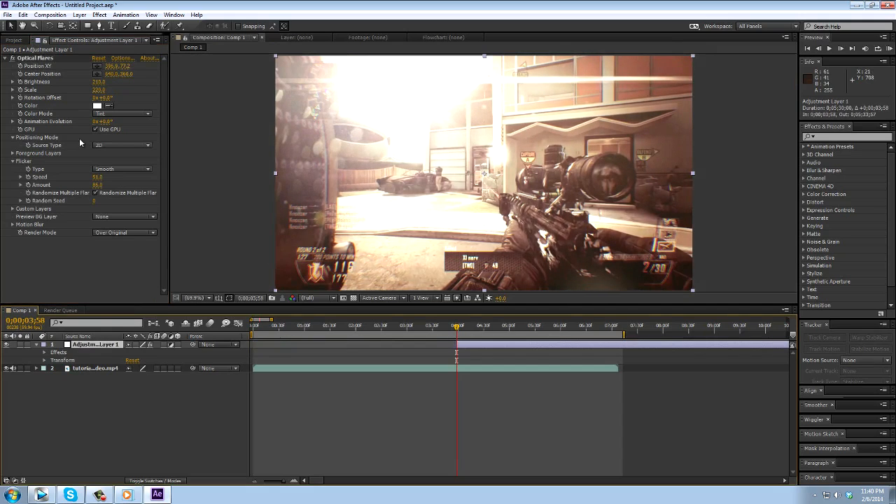
{"action": "right_click", "coordinate": [141, 419]}
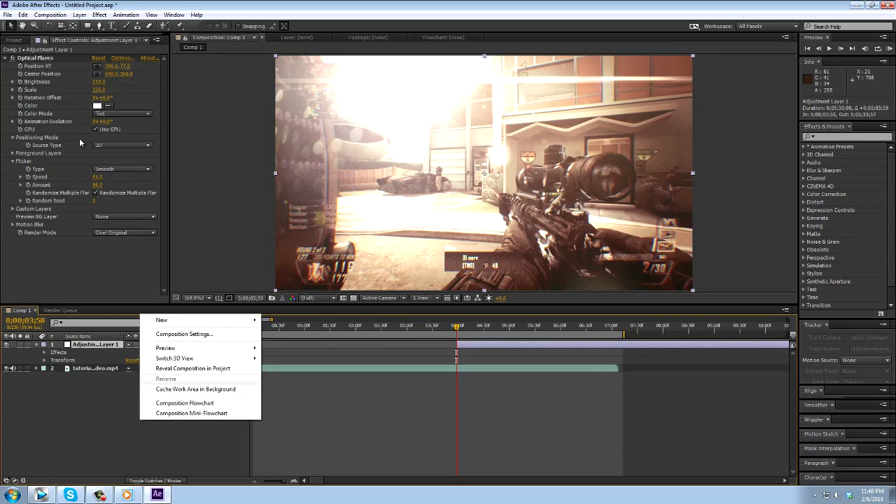
{"action": "mouse_move", "coordinate": [198, 320]}
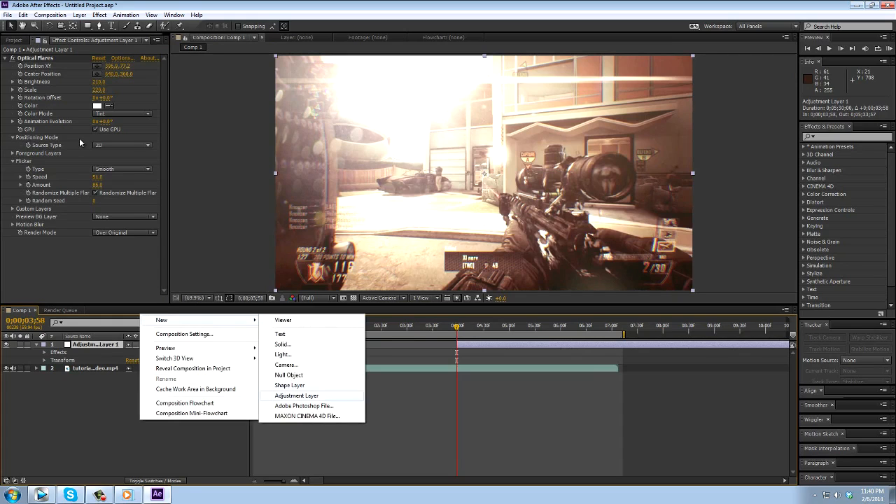
{"action": "left_click", "coordinate": [296, 395]}
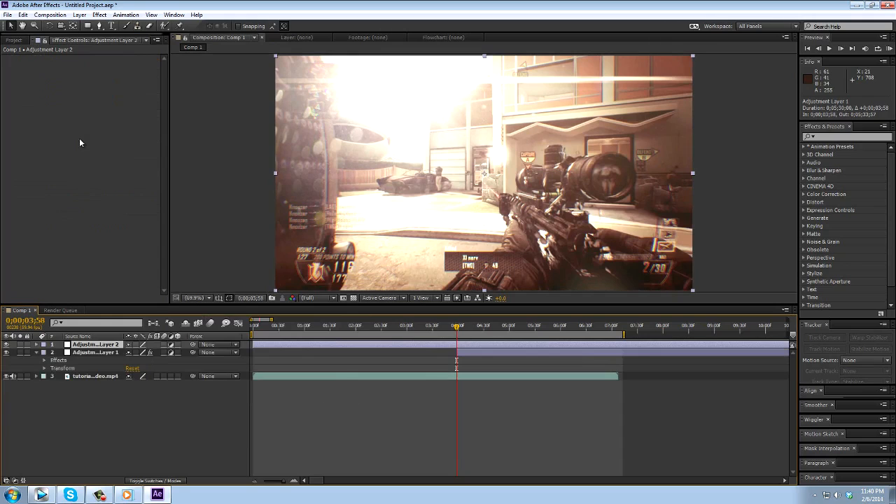
Apply the Camera Shake - AAE preset to the second adjustment layer and start that layer at the current time.
{"action": "left_click", "coordinate": [125, 14]}
{"action": "left_click", "coordinate": [151, 36]}
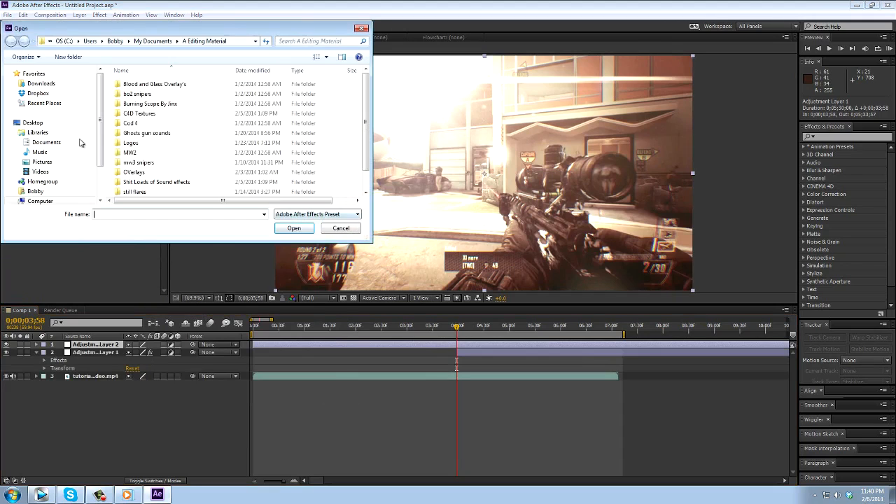
{"action": "left_click", "coordinate": [149, 191]}
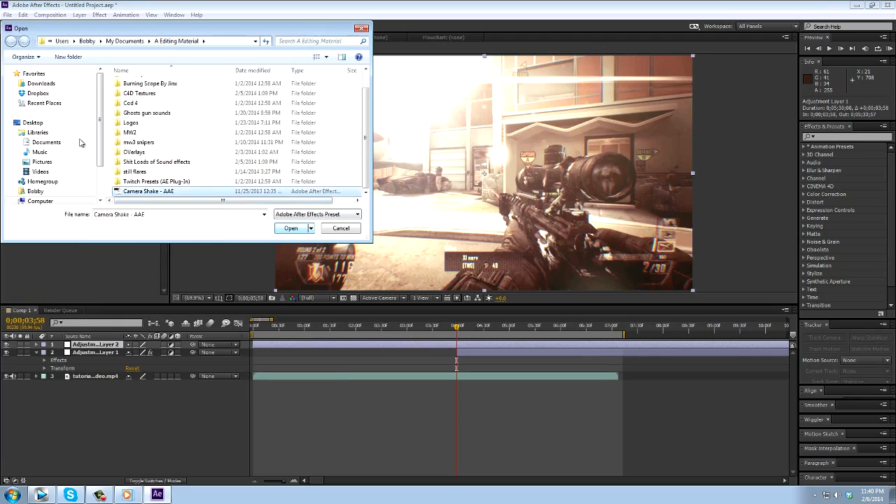
{"action": "key", "text": "Tab"}
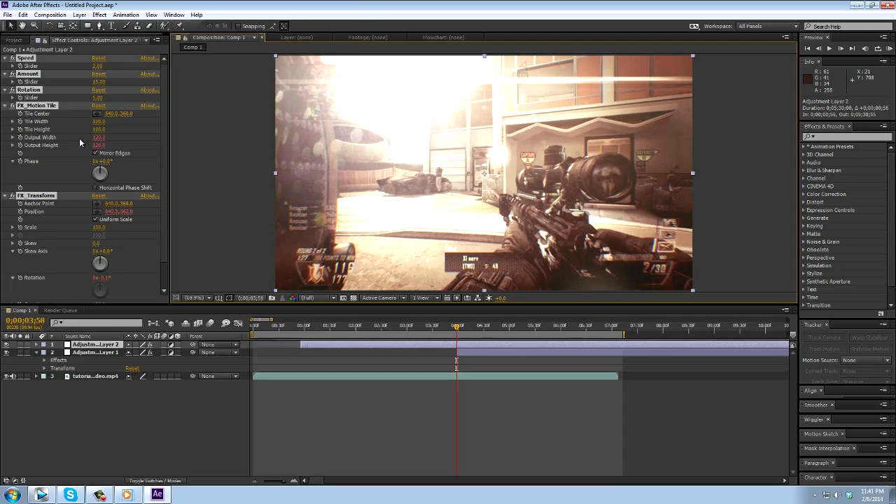
{"action": "key", "text": "alt+bracketleft"}
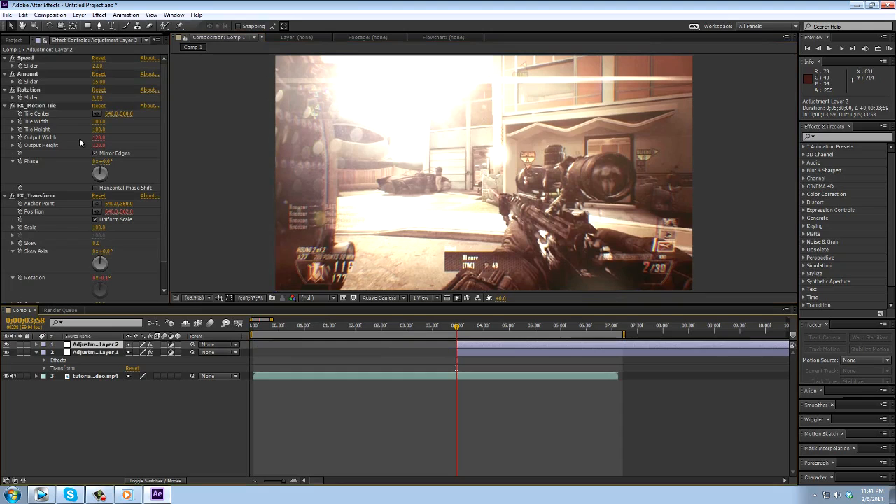
Keyframe the Optical Flares scale on Adjustment Layer 1 from about 220 at 0;00;06;39 down to 0 at 0;00;07;01.
{"action": "key", "text": "space"}
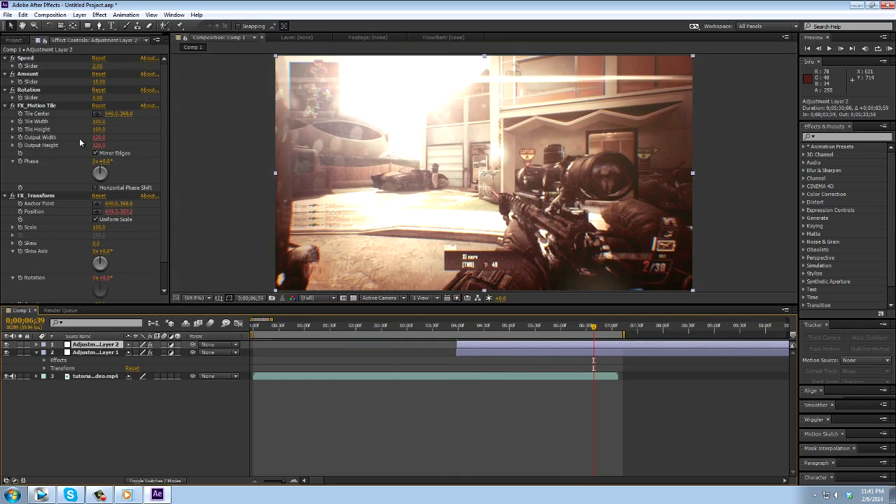
{"action": "key", "text": "ctrl+Down"}
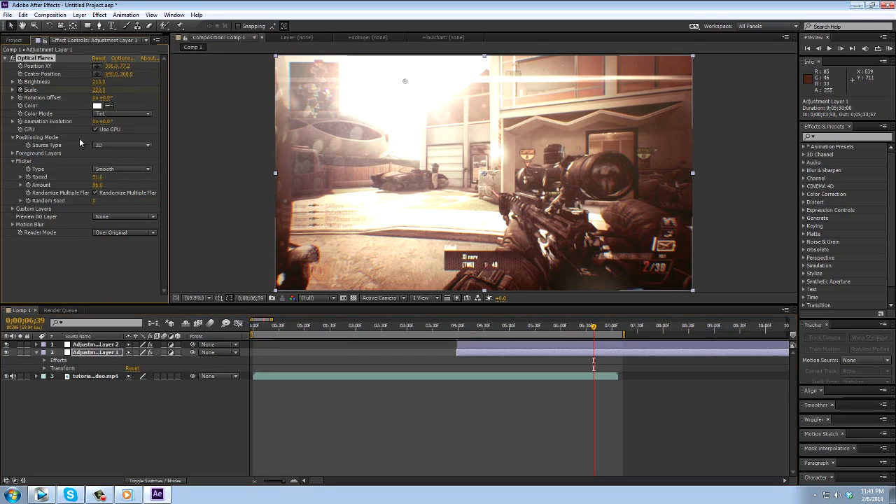
{"action": "key", "text": "space"}
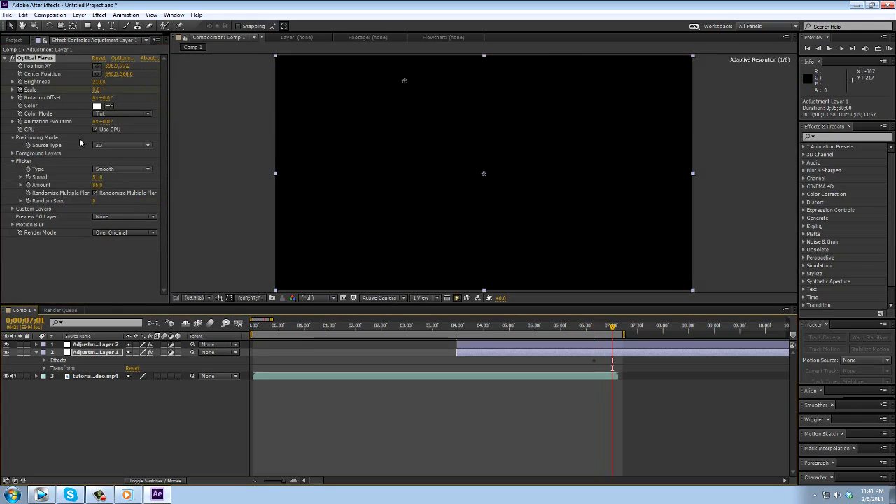
{"action": "key", "text": "shift+Page_Up"}
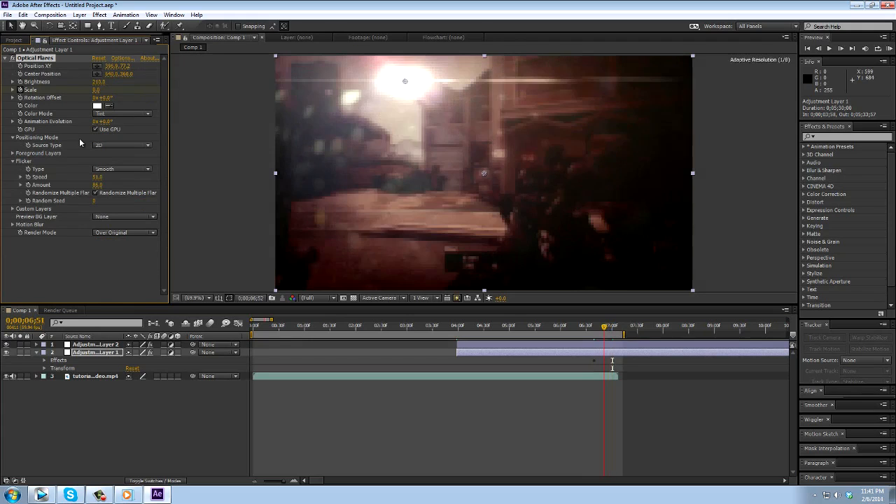
Keyframe the Optical Flares scale at 20 at 0;00;06;55 on Adjustment Layer 1.
{"action": "key", "text": "Page_Down"}
{"action": "key", "text": "Page_Down"}
{"action": "key", "text": "Page_Down"}
{"action": "key", "text": "Page_Down"}
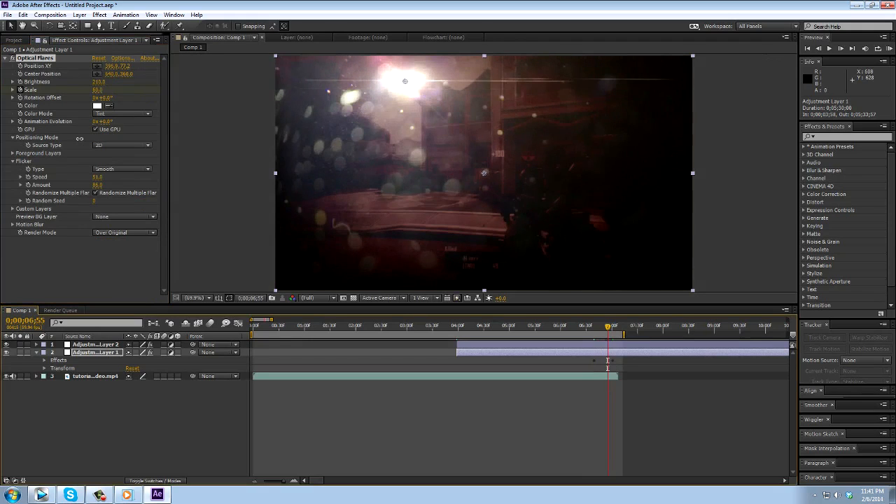
{"action": "left_click_drag", "start_coordinate": [79, 139], "coordinate": [79, 138]}
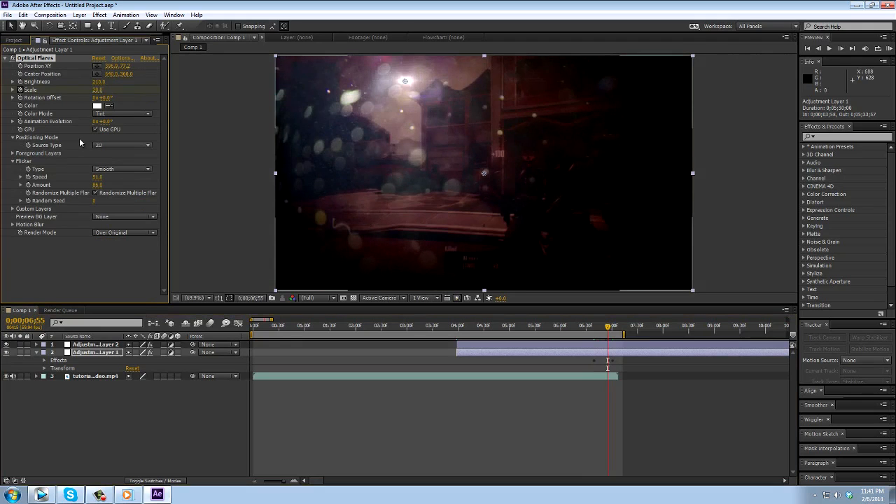
Keyframe the Optical Flares scale at 92.5 at 0;00;06;46 to smooth the light's fade, and preview the result.
{"action": "key", "text": "Page_Up"}
{"action": "key", "text": "Page_Up"}
{"action": "key", "text": "Page_Up"}
{"action": "key", "text": "Page_Up"}
{"action": "key", "text": "Page_Up"}
{"action": "key", "text": "Page_Up"}
{"action": "key", "text": "Page_Up"}
{"action": "key", "text": "Page_Up"}
{"action": "key", "text": "Page_Up"}
{"action": "key", "text": "Page_Up"}
{"action": "key", "text": "Page_Up"}
{"action": "key", "text": "Page_Up"}
{"action": "key", "text": "Page_Up"}
{"action": "key", "text": "Page_Up"}
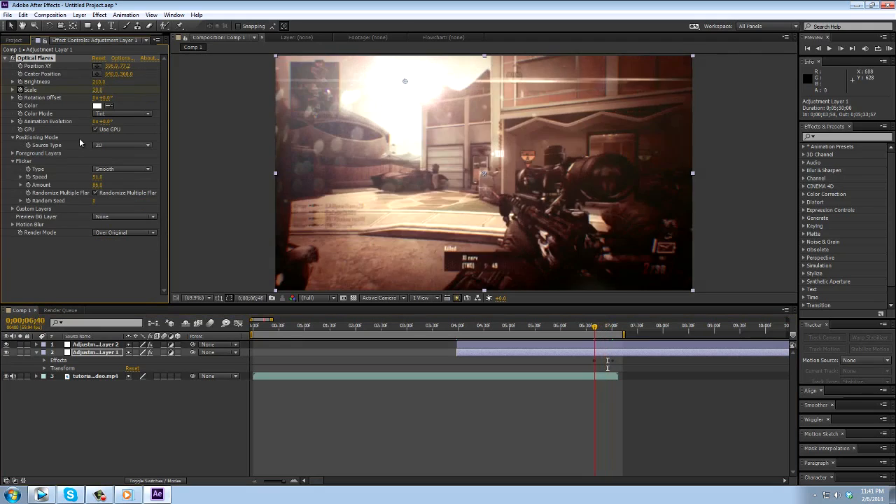
{"action": "key", "text": "Page_Down"}
{"action": "key", "text": "Page_Down"}
{"action": "key", "text": "Page_Down"}
{"action": "key", "text": "Page_Down"}
{"action": "key", "text": "Page_Down"}
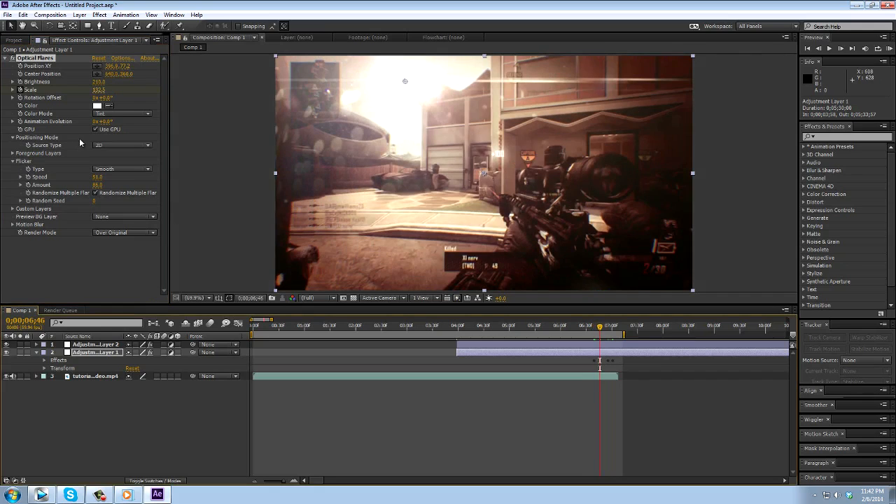
{"action": "key", "text": "ctrl+z"}
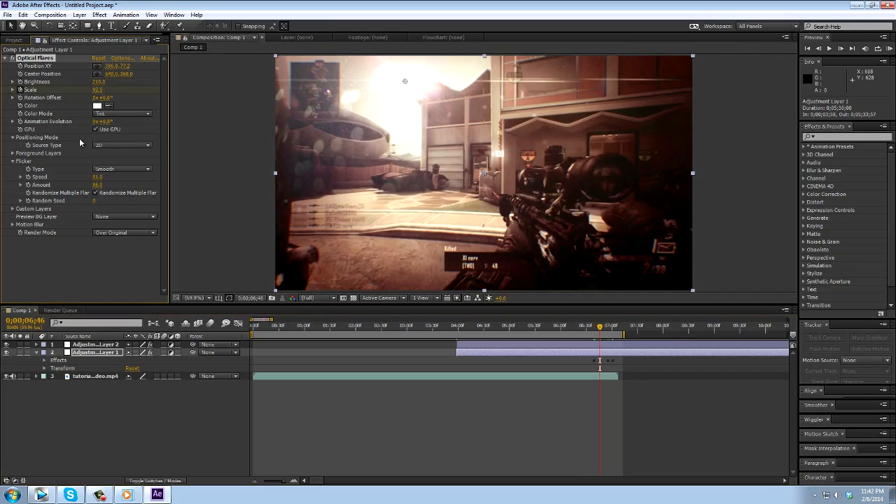
{"action": "key", "text": "space"}
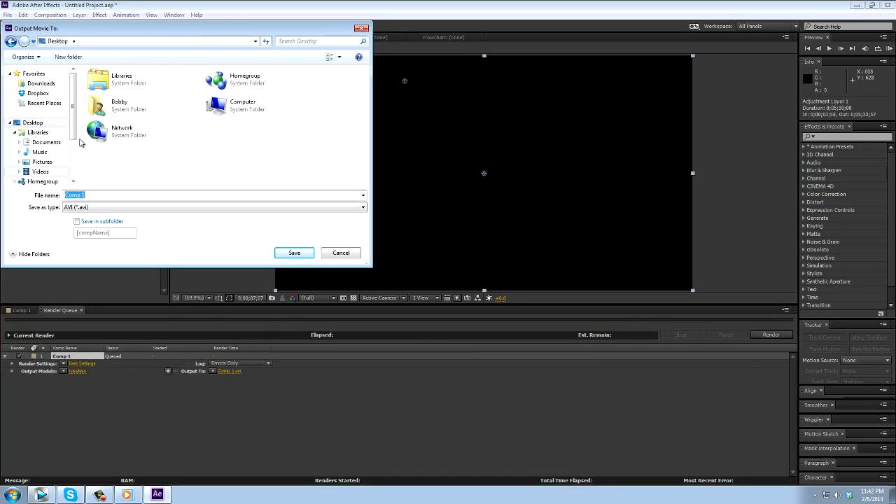
Save the Comp 1 output as an AVI named Tutorial done on the Desktop and start the render.
{"action": "type", "text": "Tutorial"}
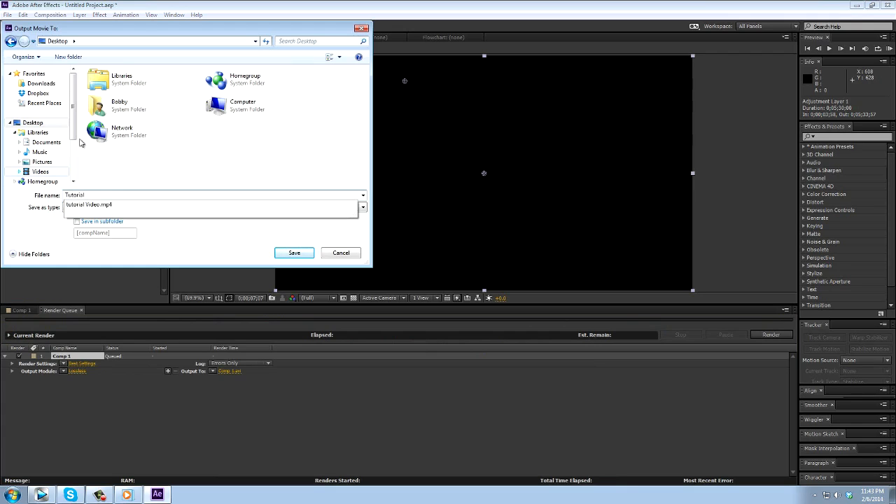
{"action": "type", "text": " done"}
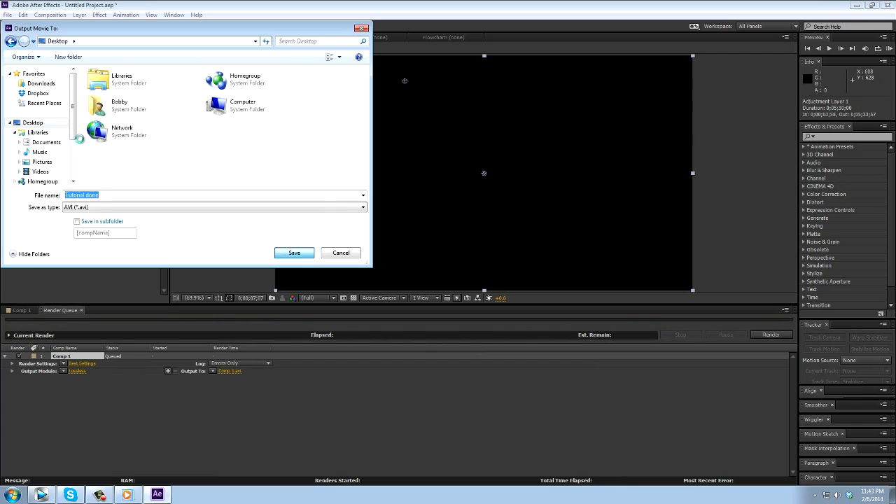
{"action": "key", "text": "Return"}
{"action": "key", "text": "Return"}
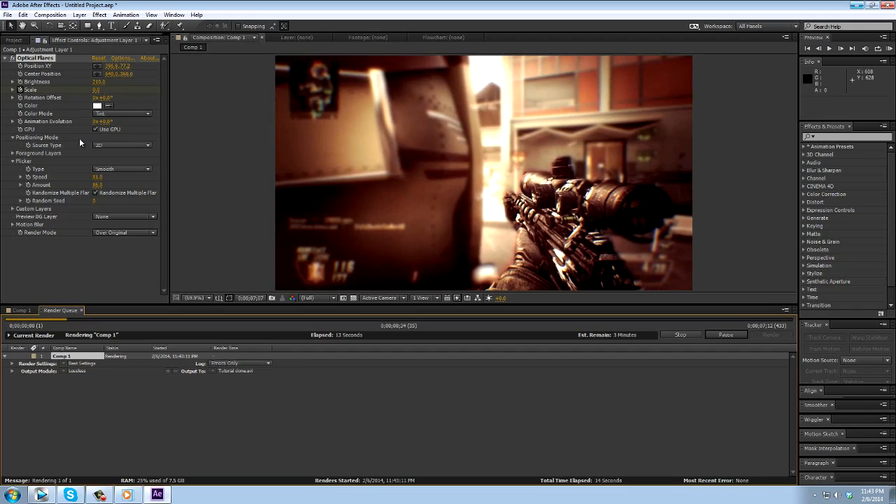
Switch to the Untitled.veg project in Vegas Pro while the render is running.
{"action": "key", "text": "super+d"}
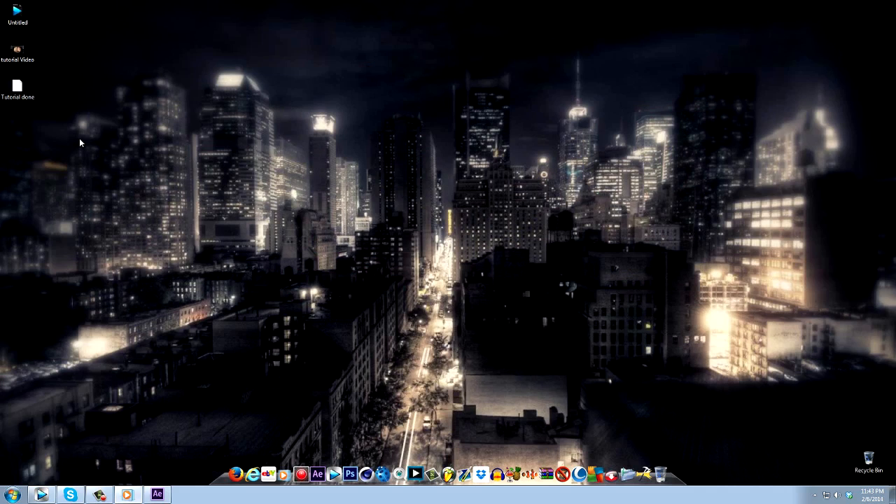
{"action": "key", "text": "alt+Tab"}
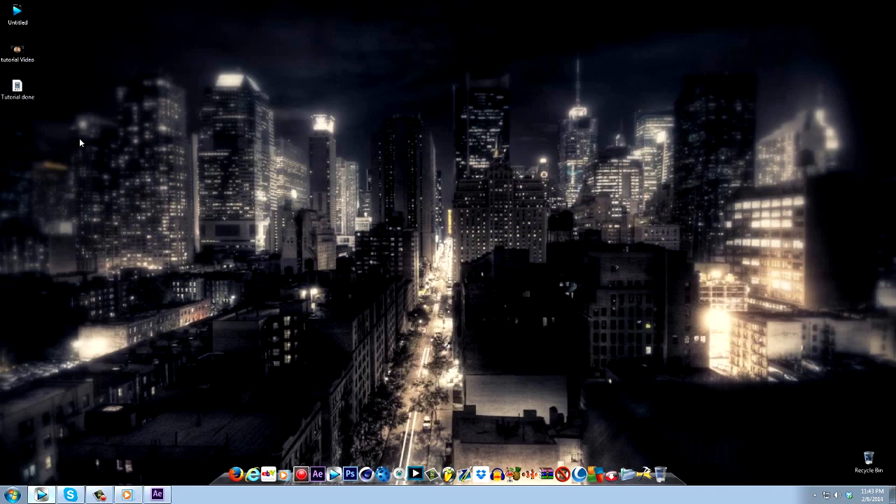
{"action": "key", "text": "Up"}
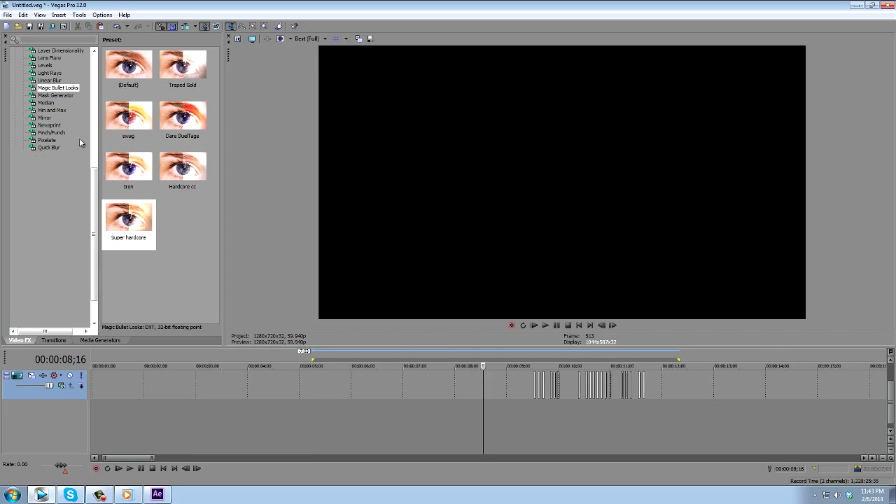
Place the timeline cursor at the start of the loop region, 00:00:05;07.
{"action": "key", "text": "ctrl+alt+Right"}
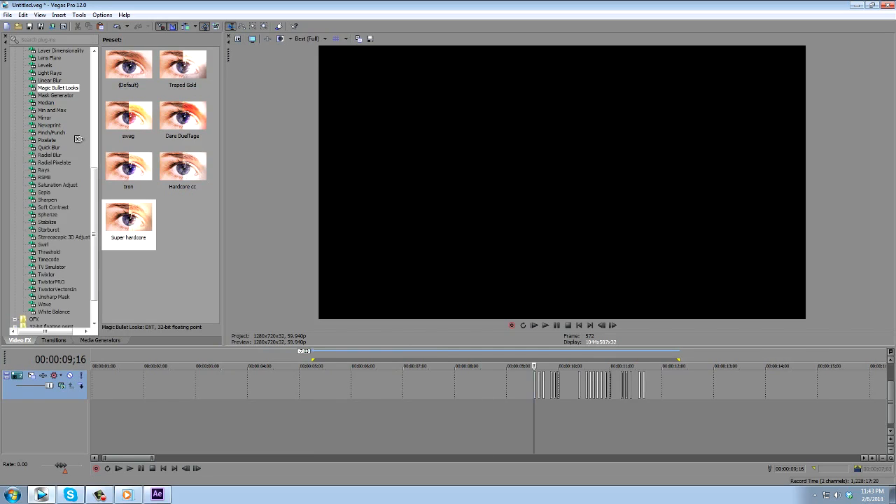
{"action": "key", "text": "Up"}
{"action": "key", "text": "Up"}
{"action": "key", "text": "Down"}
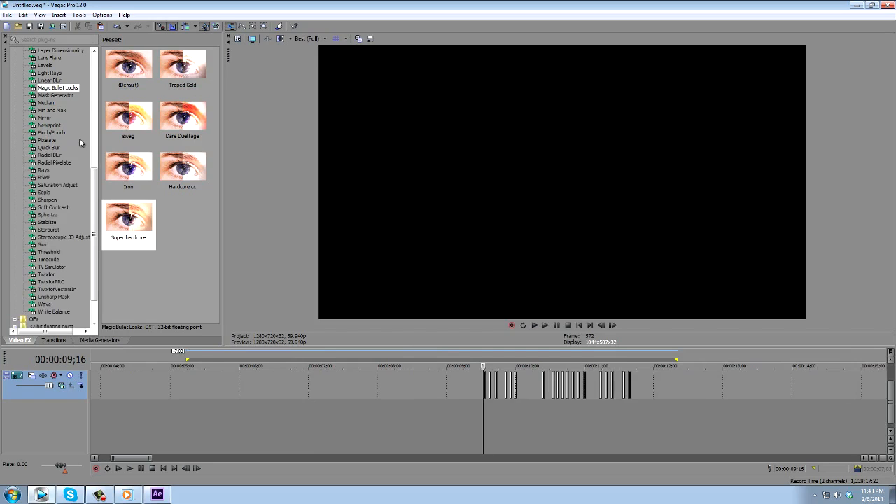
{"action": "key", "text": "Up"}
{"action": "key", "text": "Down"}
{"action": "key", "text": "Down"}
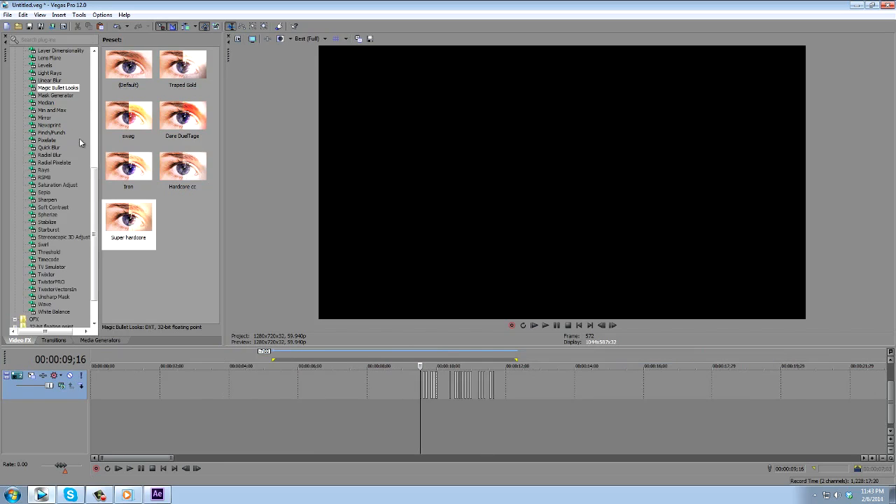
{"action": "key", "text": "Home"}
{"action": "key", "text": "Up"}
{"action": "key", "text": "Up"}
{"action": "key", "text": "Up"}
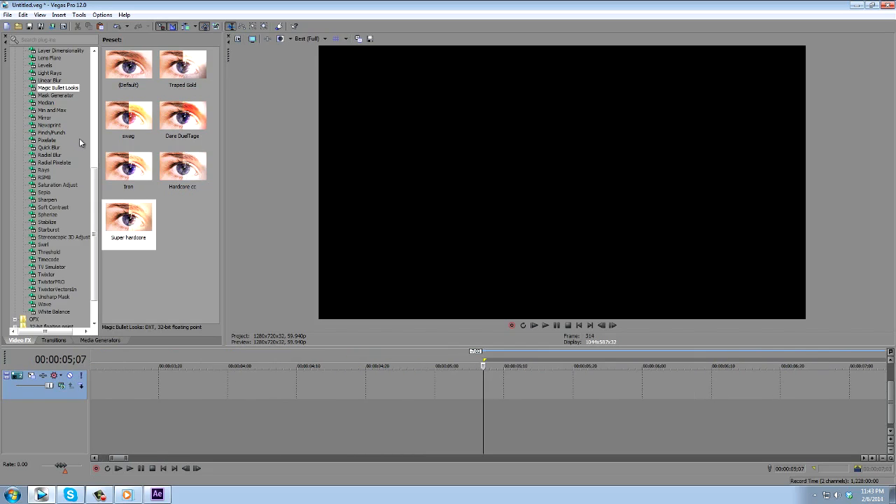
{"action": "key", "text": "Up"}
{"action": "key", "text": "Up"}
{"action": "key", "text": "Up"}
{"action": "key", "text": "Up"}
{"action": "key", "text": "Up"}
{"action": "key", "text": "alt+Right"}
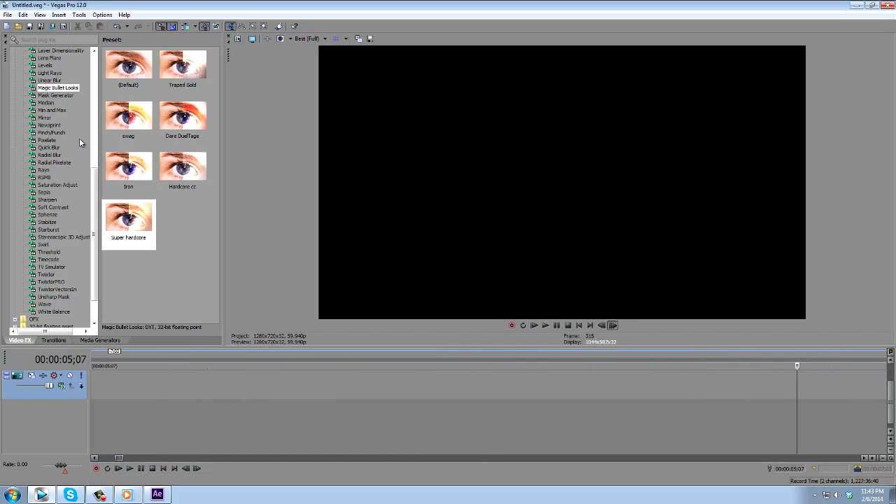
{"action": "key", "text": "alt+Left"}
{"action": "key", "text": "Down"}
{"action": "key", "text": "Down"}
{"action": "key", "text": "Down"}
{"action": "key", "text": "Down"}
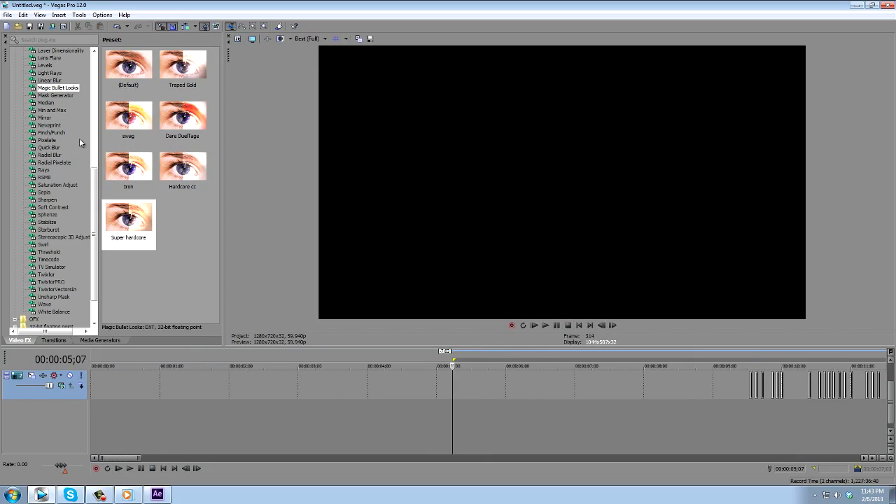
Insert a new video track and clear the old clip fragments from the lowest video track.
{"action": "key", "text": "Down"}
{"action": "key", "text": "Menu"}
{"action": "key", "text": "Down"}
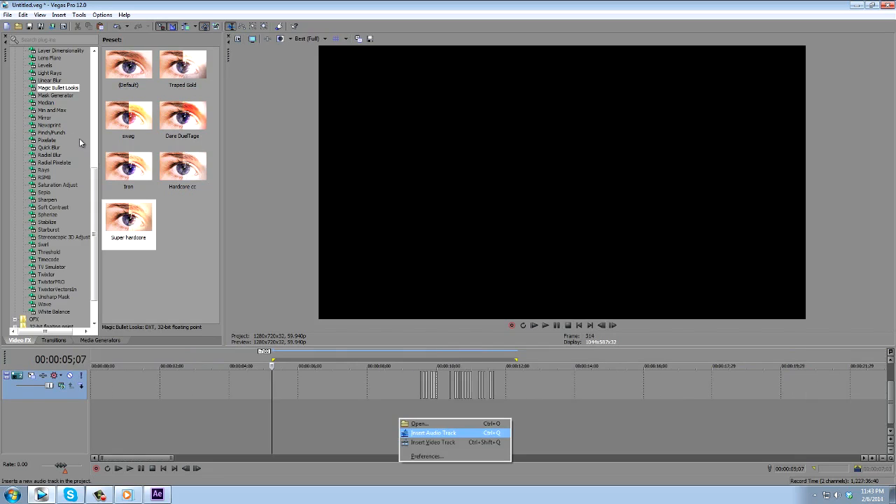
{"action": "key", "text": "Down"}
{"action": "key", "text": "Return"}
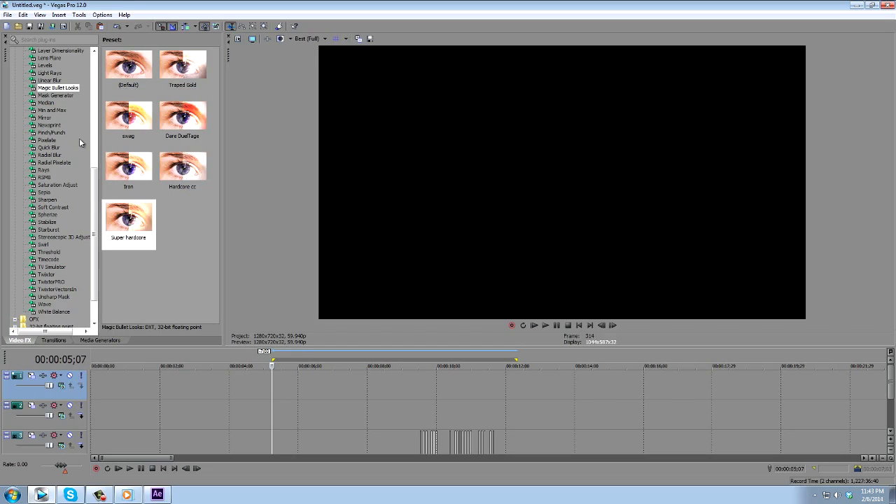
{"action": "scroll", "coordinate": [79, 139], "scroll_direction": "down", "scroll_amount": 2}
{"action": "key", "text": "ctrl+z"}
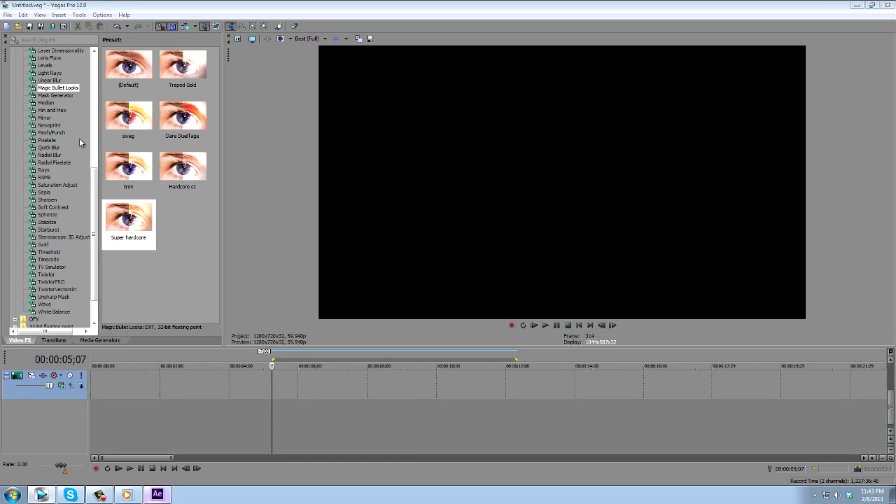
Switch to After Effects and check the status of the Comp 1 render.
{"action": "key", "text": "alt+Tab"}
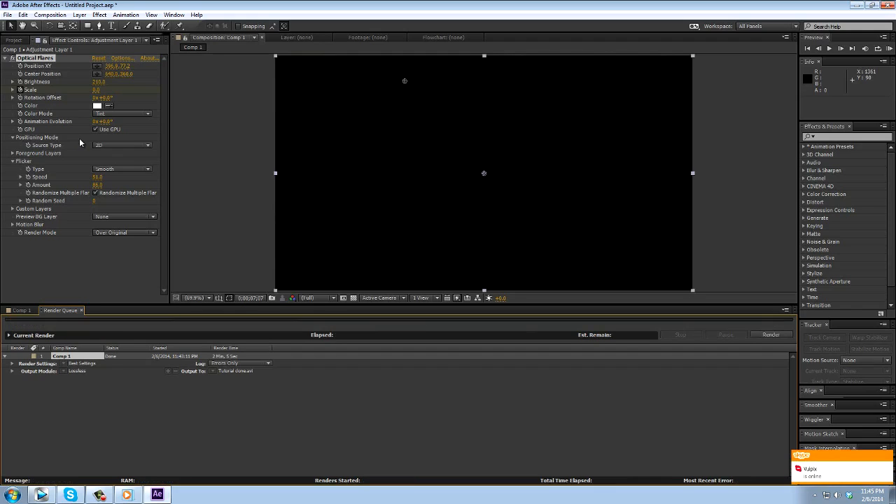
{"action": "key", "text": "ctrl+q"}
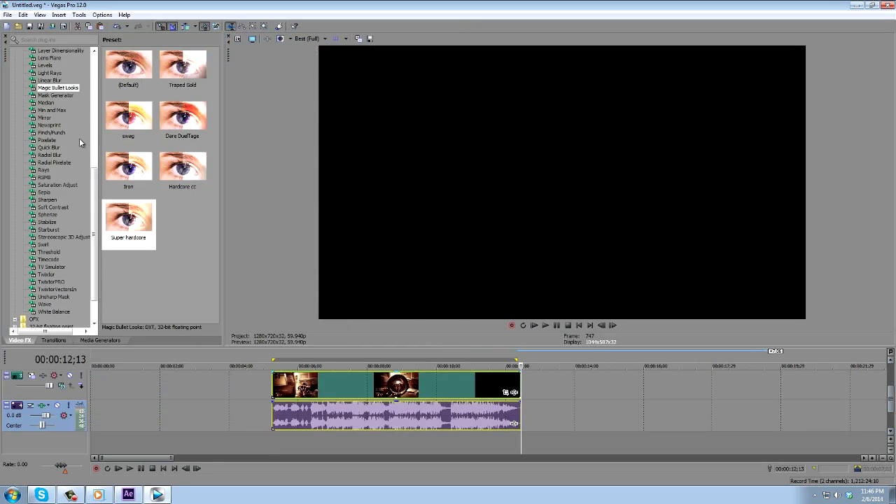
Examine the start of the rendered clip on the Vegas Pro timeline at 00:00:05;07.
{"action": "key", "text": "Home"}
{"action": "key", "text": "Up"}
{"action": "key", "text": "Up"}
{"action": "key", "text": "Up"}
{"action": "key", "text": "Up"}
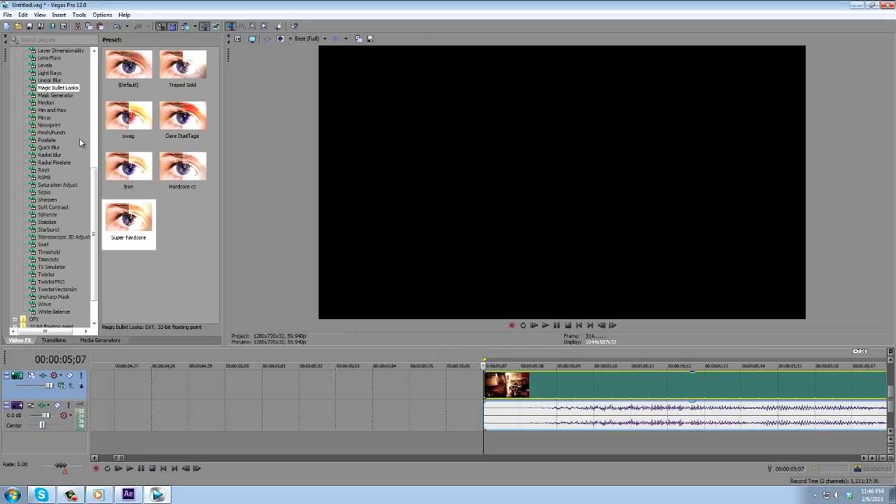
{"action": "key", "text": "Down"}
{"action": "key", "text": "Down"}
{"action": "key", "text": "Down"}
{"action": "key", "text": "Down"}
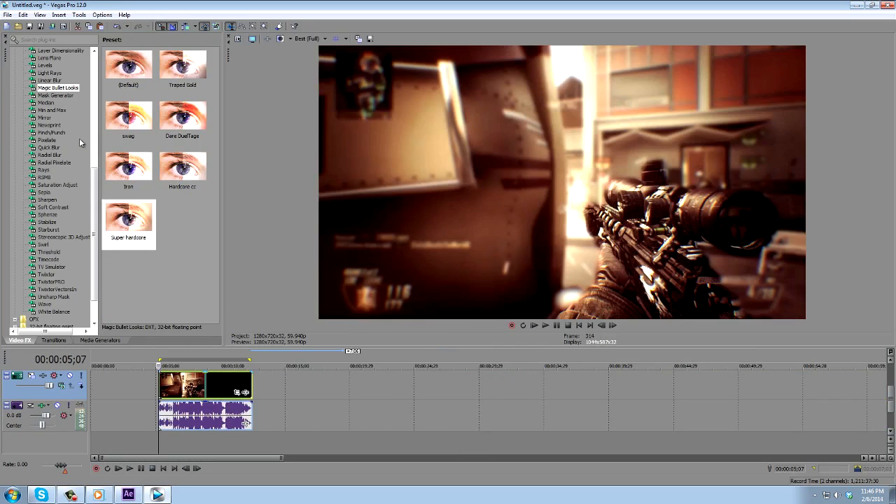
Examine the end of the rendered clip, moving back from 00:00:12;13 to 00:00:11;27.
{"action": "key", "text": "End"}
{"action": "key", "text": "Up"}
{"action": "key", "text": "Up"}
{"action": "key", "text": "Up"}
{"action": "key", "text": "Up"}
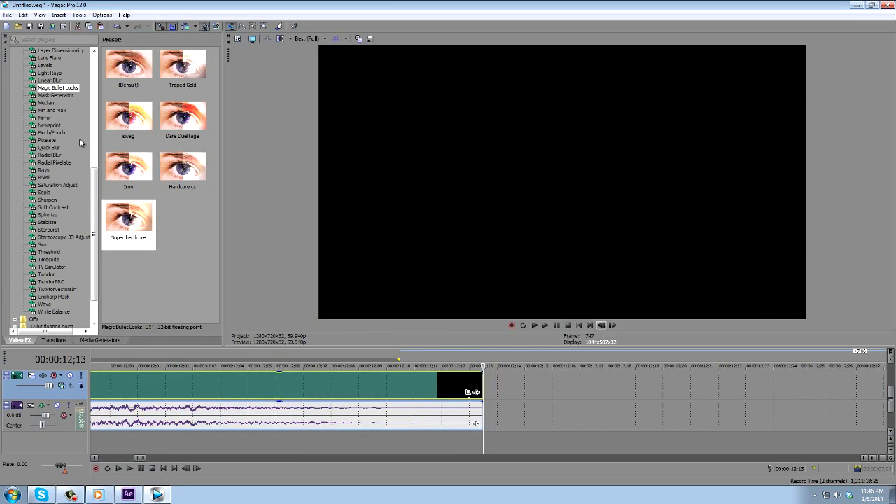
{"action": "key", "text": "Left"}
{"action": "key", "text": "Left"}
{"action": "key", "text": "Left"}
{"action": "key", "text": "Left"}
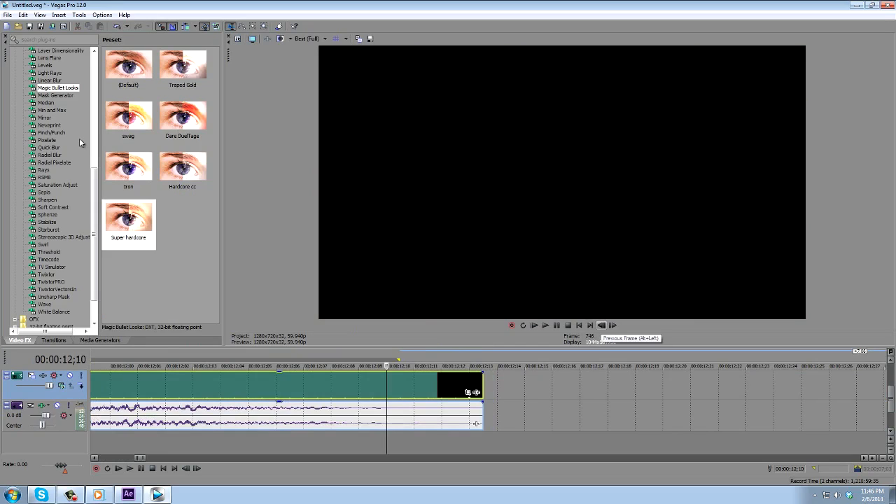
{"action": "key", "text": "Left"}
{"action": "key", "text": "Left"}
{"action": "key", "text": "Left"}
{"action": "key", "text": "Left"}
{"action": "key", "text": "Left"}
{"action": "key", "text": "Left"}
{"action": "key", "text": "Left"}
{"action": "key", "text": "Left"}
{"action": "key", "text": "Left"}
{"action": "key", "text": "Left"}
{"action": "key", "text": "Left"}
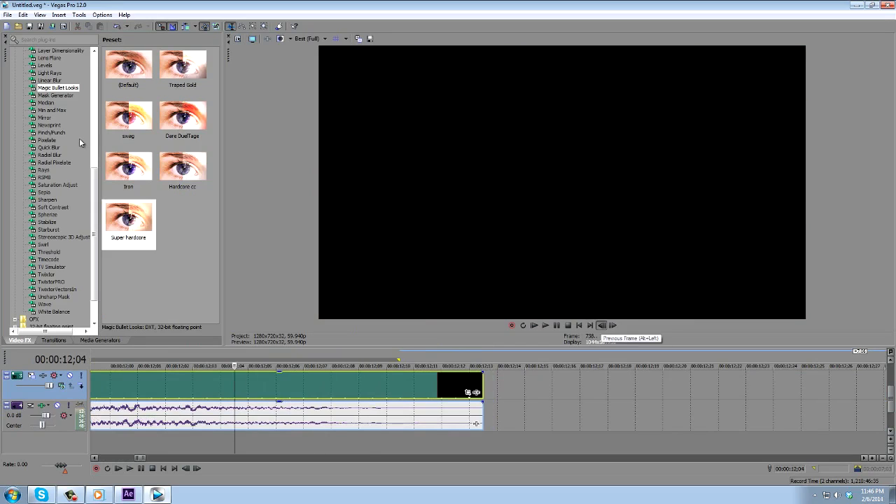
{"action": "key", "text": "Down"}
{"action": "key", "text": "Left"}
{"action": "key", "text": "Left"}
{"action": "key", "text": "Down"}
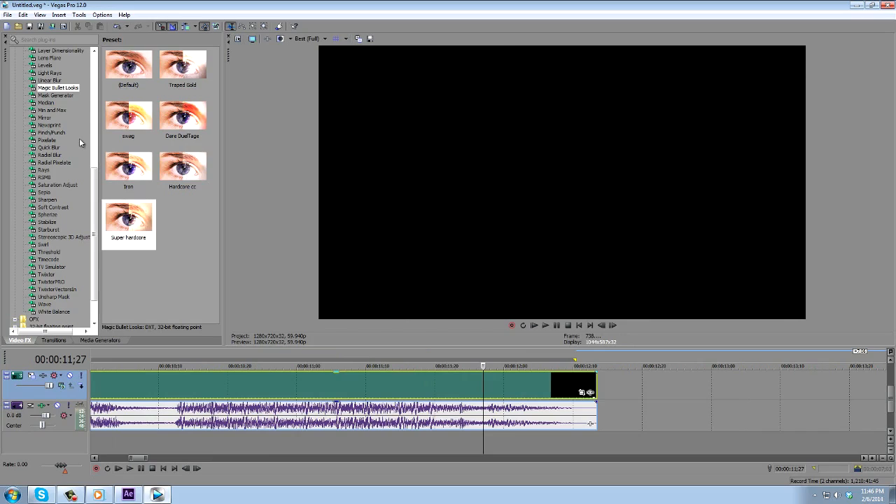
Set the preview quality to Preview (Auto) and turn off Maintain aspect ratio for the Tutorial done video event.
{"action": "left_click", "coordinate": [311, 39]}
{"action": "mouse_move", "coordinate": [317, 59]}
{"action": "right_click", "coordinate": [428, 381]}
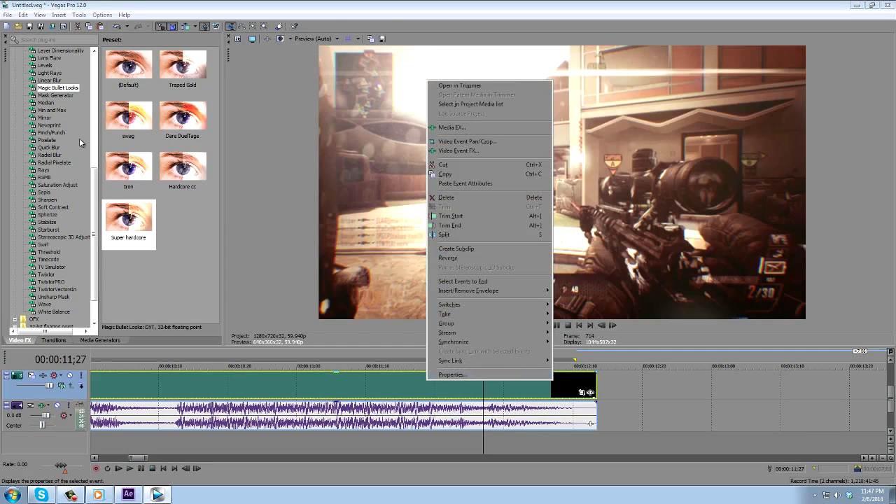
{"action": "key", "text": "Return"}
{"action": "left_click", "coordinate": [377, 151]}
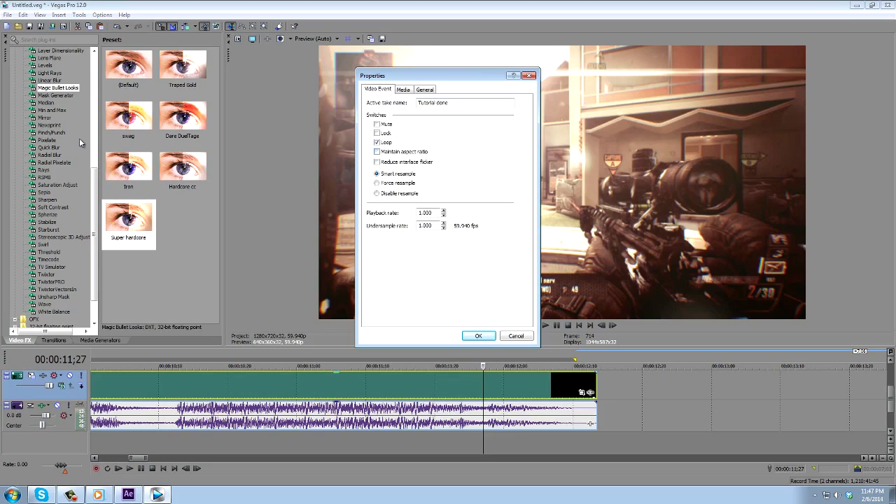
{"action": "left_click", "coordinate": [478, 335]}
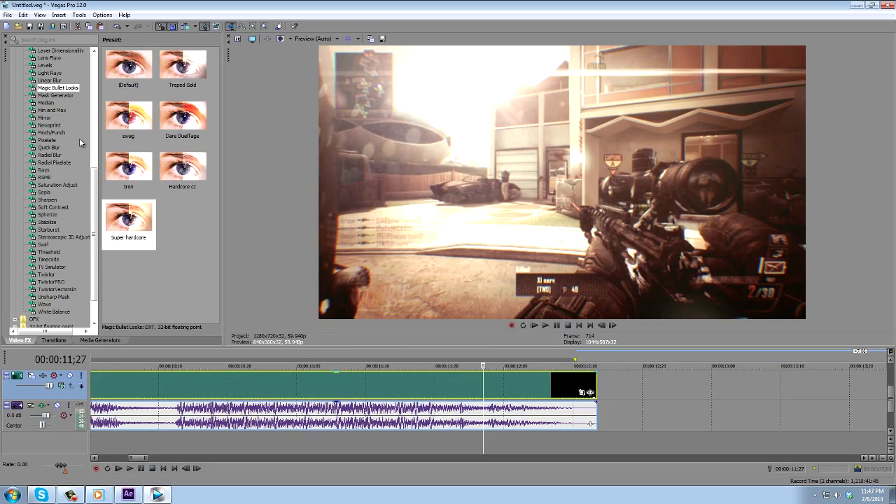
Step back through the black ending to 00:00:12;07 and trim the end of the Tutorial done clip to about 00:00:12;10.
{"action": "left_click", "coordinate": [573, 385]}
{"action": "left_click", "coordinate": [602, 325]}
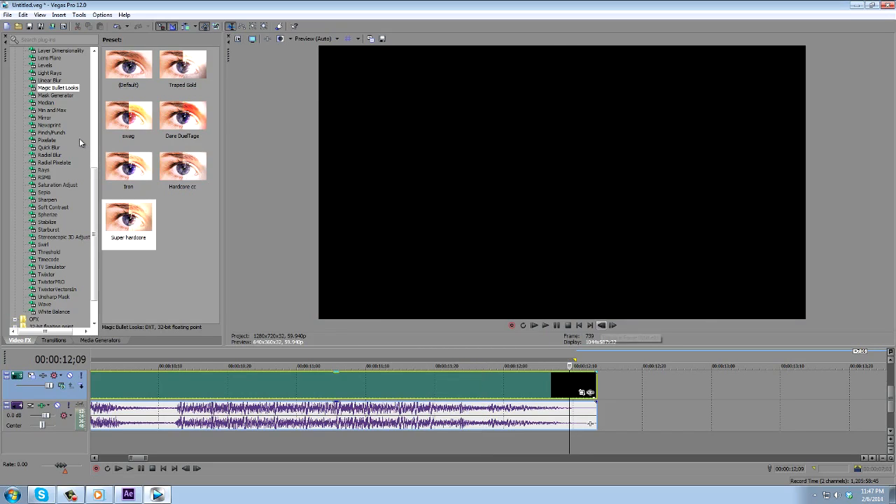
{"action": "left_click", "coordinate": [602, 325]}
{"action": "left_click", "coordinate": [601, 324]}
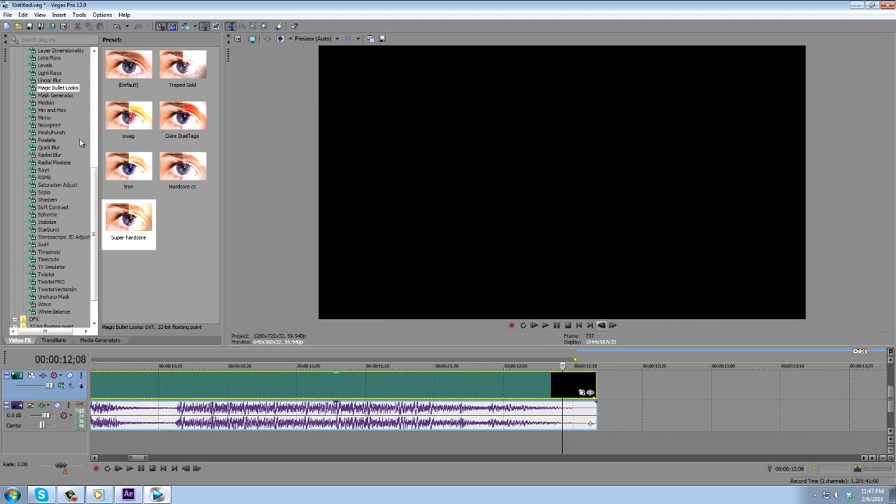
{"action": "left_click", "coordinate": [602, 325]}
{"action": "left_click", "coordinate": [601, 325]}
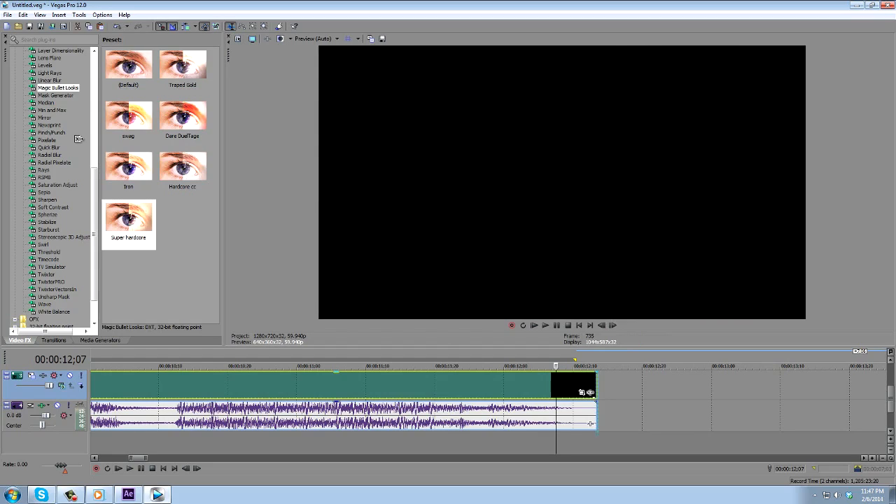
{"action": "left_click_drag", "start_coordinate": [591, 423], "coordinate": [570, 424]}
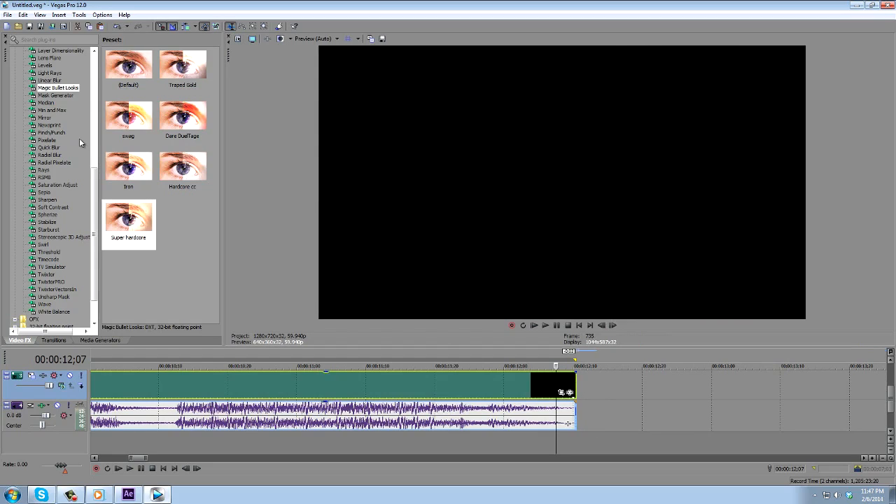
Insert two video tracks above the Tutorial done clip.
{"action": "key", "text": "Down"}
{"action": "key", "text": "Down"}
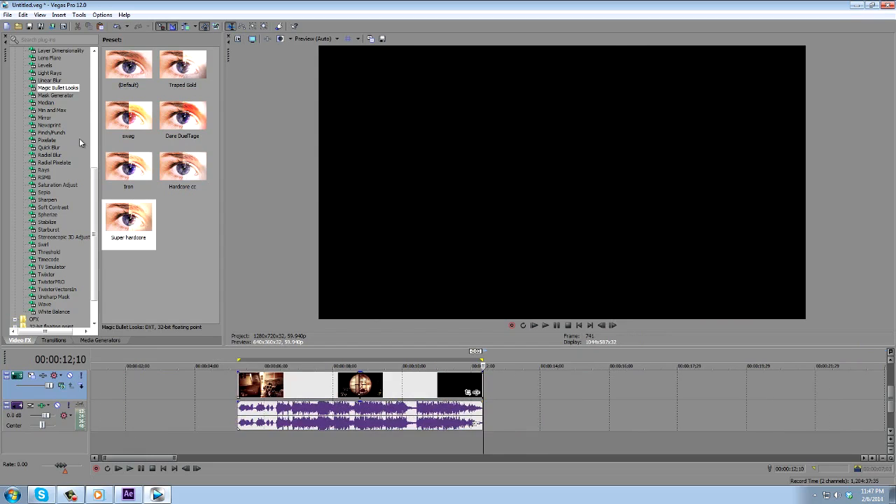
{"action": "key", "text": "ctrl+shift+q"}
{"action": "key", "text": "ctrl+shift+q"}
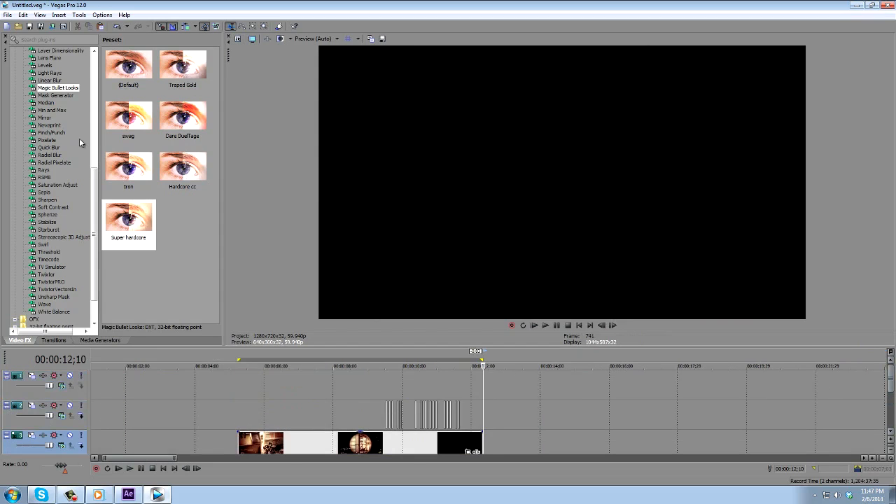
Start importing media at the clip's start, 00:00:05;07, and browse to the A Editing Material folder in Documents.
{"action": "key", "text": "Home"}
{"action": "key", "text": "ctrl+o"}
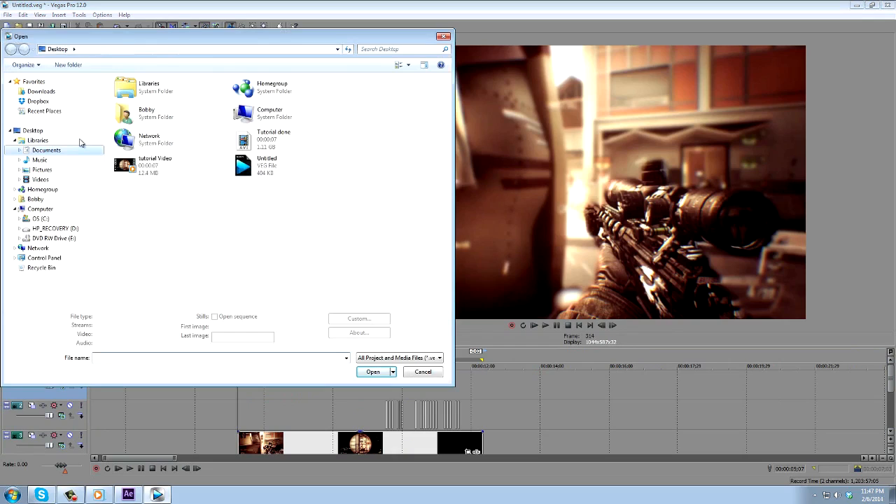
{"action": "left_click", "coordinate": [80, 146]}
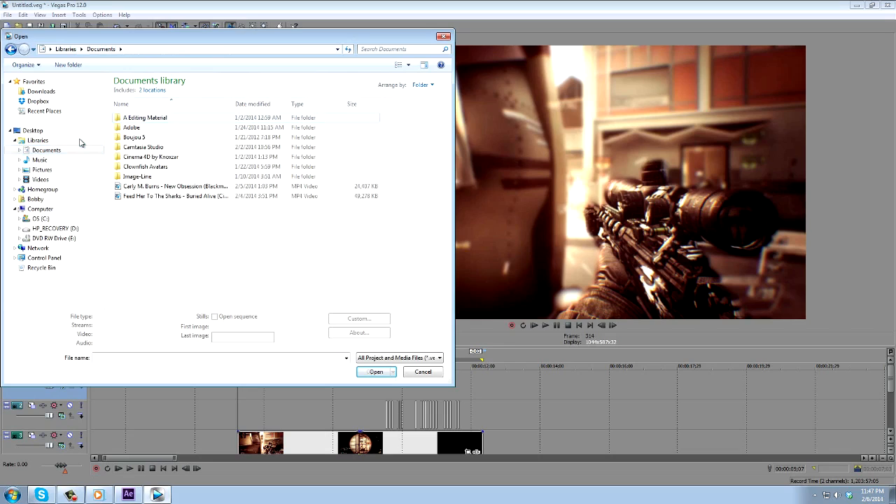
{"action": "key", "text": "Return"}
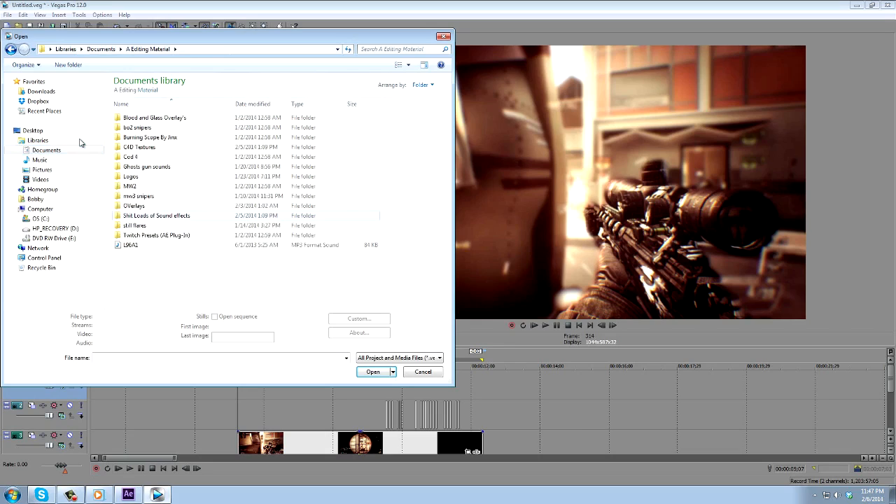
{"action": "key", "text": "Down"}
{"action": "key", "text": "Return"}
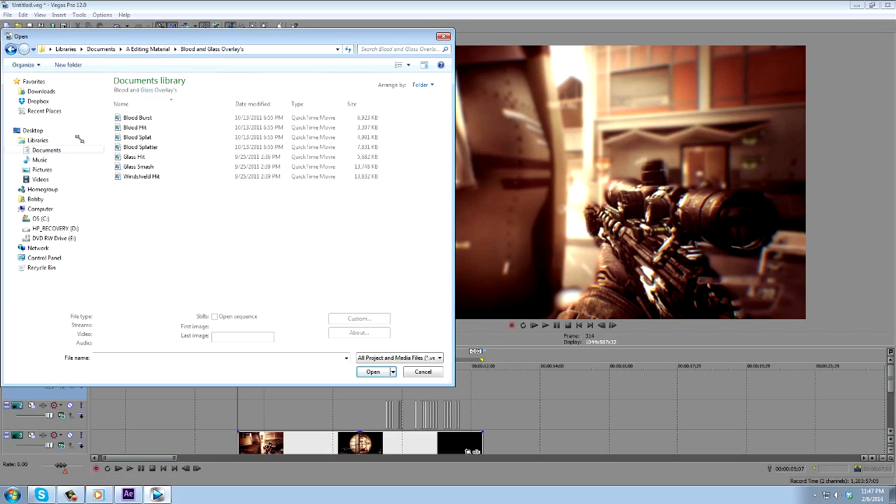
{"action": "key", "text": "BackSpace"}
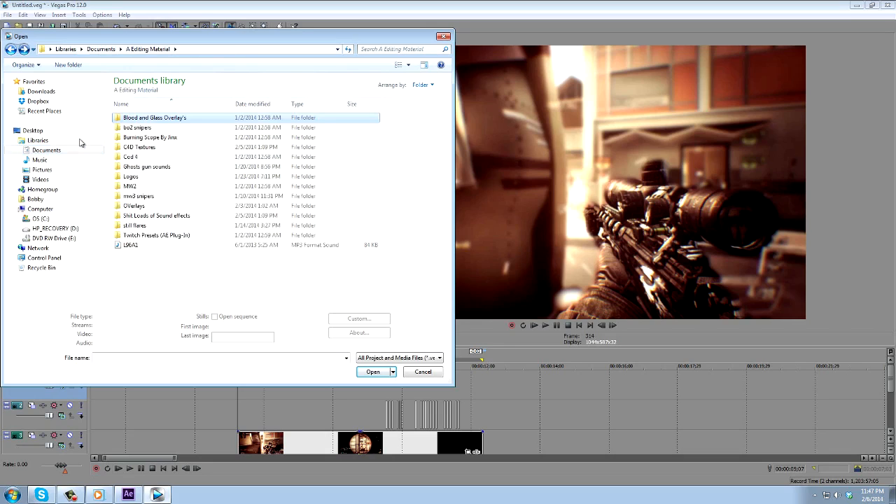
Add a widescreen bars image from the OVerlays Widescreen Bars folder to the top track, spanning the whole clip.
{"action": "key", "text": "o"}
{"action": "key", "text": "Return"}
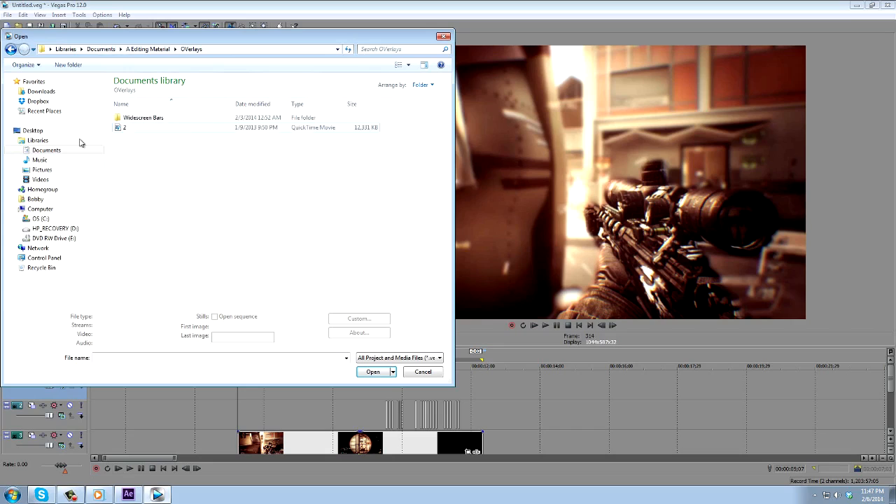
{"action": "key", "text": "Down"}
{"action": "key", "text": "Return"}
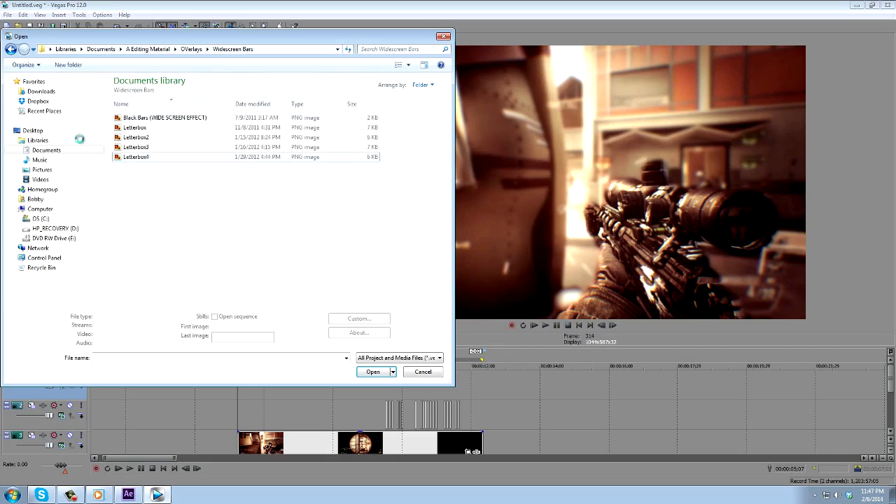
{"action": "key", "text": "space"}
{"action": "key", "text": "Return"}
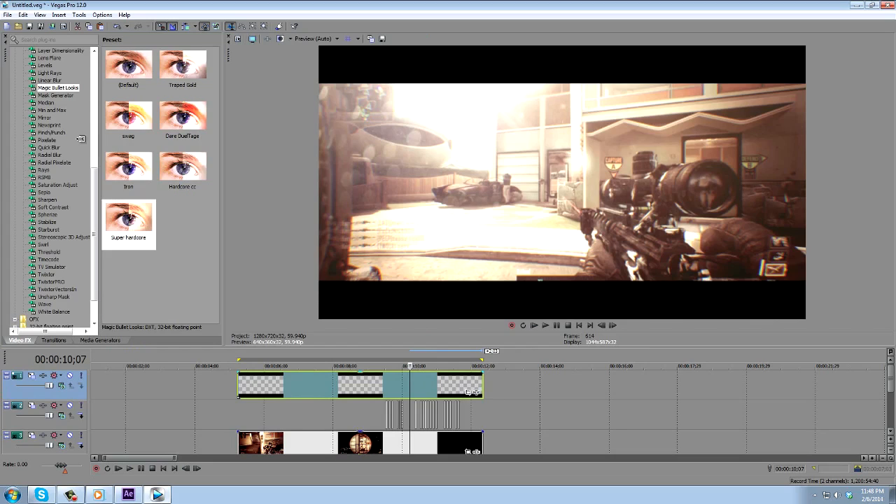
{"action": "key", "text": "Home"}
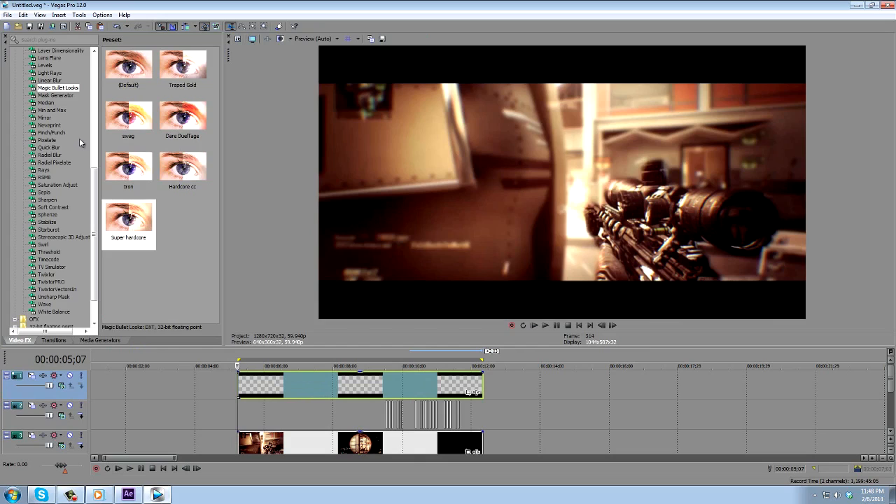
Insert an empty video track between the widescreen bars track and the track with the short black flashes.
{"action": "right_click", "coordinate": [557, 405]}
{"action": "left_click", "coordinate": [595, 320]}
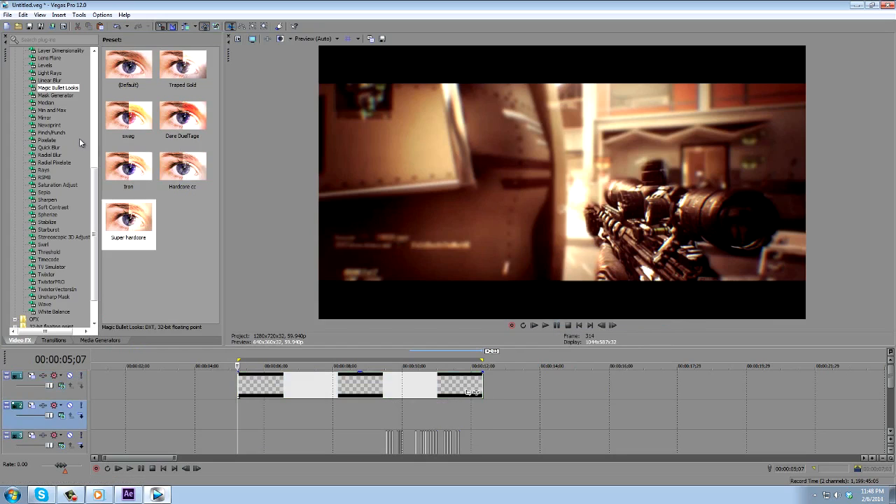
{"action": "left_click_drag", "start_coordinate": [890, 377], "coordinate": [890, 385]}
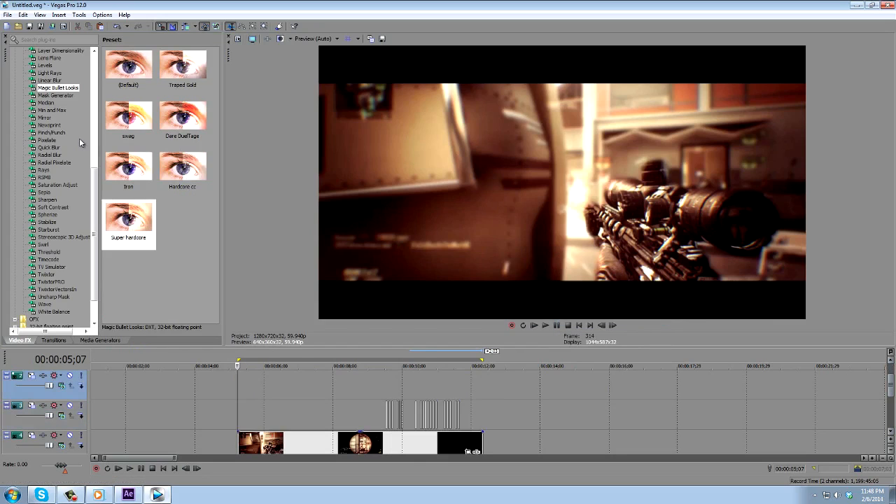
Examine the frames around the first black flash, from 00:00:09;16 to 00:00:09;19.
{"action": "left_click", "coordinate": [386, 385]}
{"action": "scroll", "coordinate": [386, 385], "scroll_direction": "up", "scroll_amount": 3}
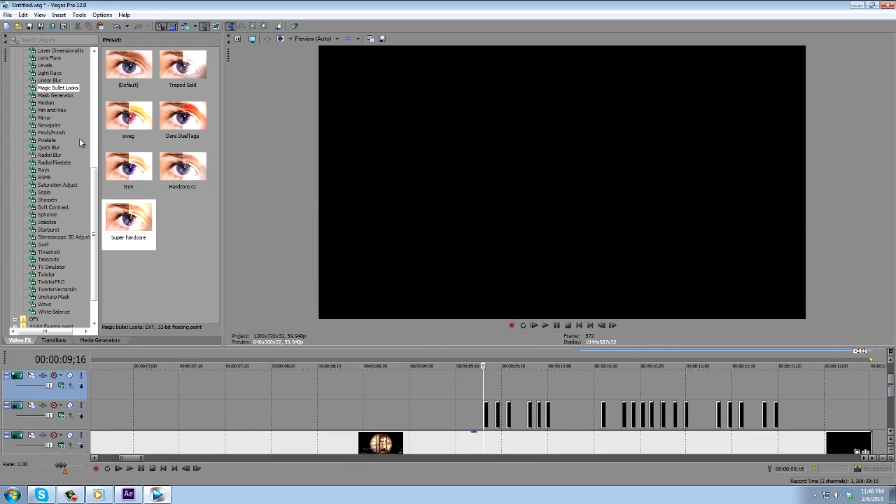
{"action": "scroll", "coordinate": [483, 413], "scroll_direction": "down", "scroll_amount": 3}
{"action": "key", "text": "Right"}
{"action": "key", "text": "Right"}
{"action": "key", "text": "Right"}
{"action": "key", "text": "Right"}
{"action": "key", "text": "Right"}
{"action": "key", "text": "Right"}
{"action": "key", "text": "Right"}
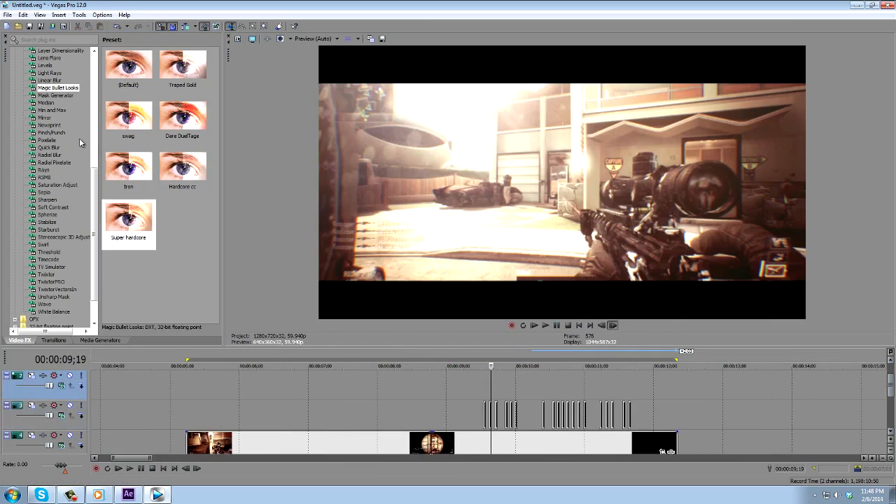
Step through the clip frame by frame from 00:00:08;06, past the scoped-in shot, to find the overlay's start point.
{"action": "left_click", "coordinate": [445, 385]}
{"action": "left_click", "coordinate": [391, 385]}
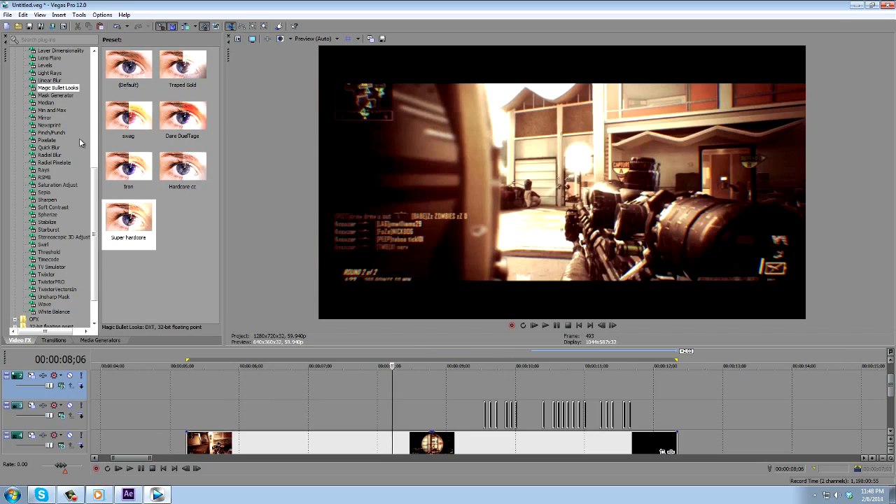
{"action": "left_click", "coordinate": [613, 325]}
{"action": "left_click", "coordinate": [613, 325]}
{"action": "key", "text": "Right"}
{"action": "key", "text": "Right"}
{"action": "key", "text": "Right"}
{"action": "key", "text": "Right"}
{"action": "key", "text": "Right"}
{"action": "key", "text": "Right"}
{"action": "key", "text": "Right"}
{"action": "key", "text": "Right"}
{"action": "key", "text": "Right"}
{"action": "key", "text": "Right"}
{"action": "key", "text": "Right"}
{"action": "key", "text": "Right"}
{"action": "key", "text": "Right"}
{"action": "key", "text": "Right"}
{"action": "key", "text": "Right"}
{"action": "key", "text": "Right"}
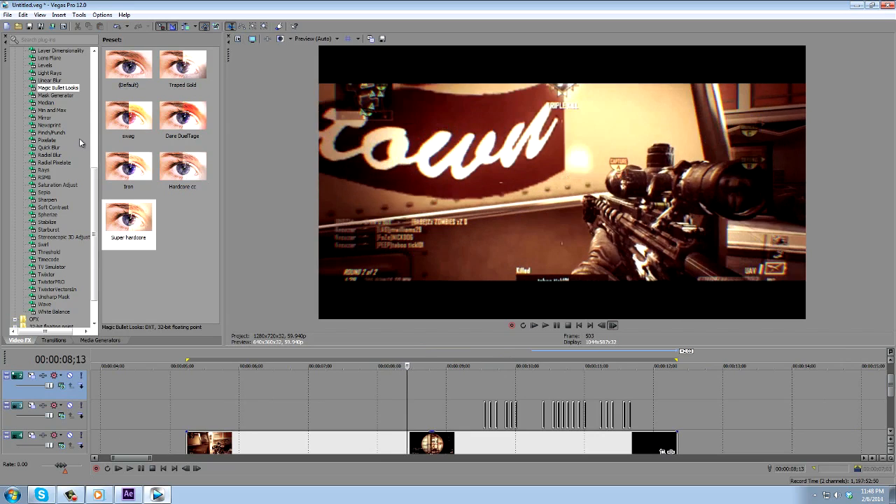
{"action": "key", "text": "Right"}
{"action": "key", "text": "Right"}
{"action": "key", "text": "Right"}
{"action": "key", "text": "Right"}
{"action": "key", "text": "Right"}
{"action": "key", "text": "Right"}
{"action": "key", "text": "Right"}
{"action": "key", "text": "Right"}
{"action": "key", "text": "Right"}
{"action": "key", "text": "Right"}
{"action": "key", "text": "Right"}
{"action": "key", "text": "Right"}
{"action": "key", "text": "Right"}
{"action": "key", "text": "Right"}
{"action": "key", "text": "Right"}
{"action": "key", "text": "Right"}
{"action": "key", "text": "Right"}
{"action": "key", "text": "Right"}
{"action": "key", "text": "Right"}
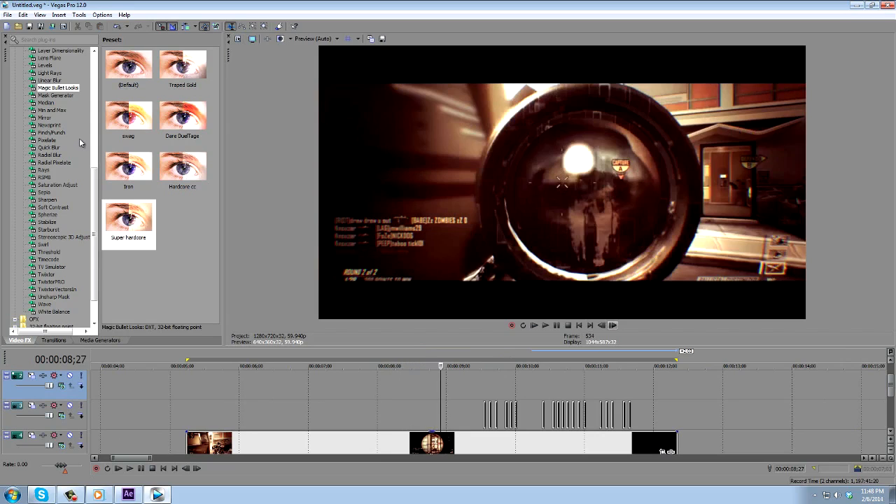
{"action": "key", "text": "Right"}
{"action": "key", "text": "Right"}
{"action": "key", "text": "Right"}
{"action": "key", "text": "Right"}
{"action": "key", "text": "Right"}
{"action": "key", "text": "Right"}
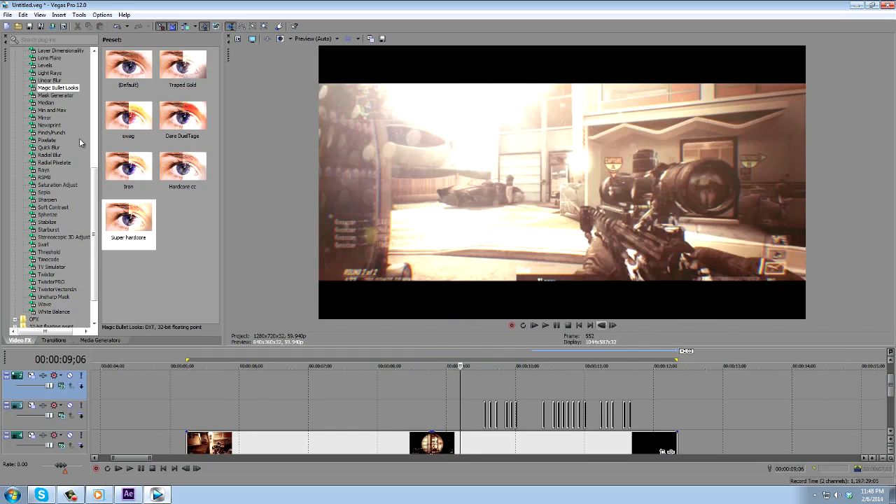
Place a timeline marker at 00:00:09;06.
{"action": "key", "text": "alt+Left"}
{"action": "key", "text": "alt+Right"}
{"action": "key", "text": "m"}
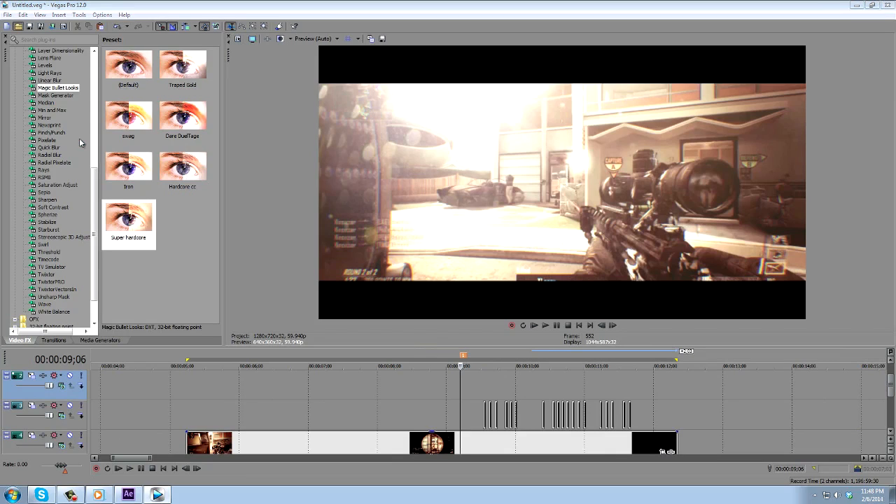
Add the Hardcore lines overlay from the OVerlays folder at the marker and trim its end to the clip's end.
{"action": "key", "text": "ctrl+o"}
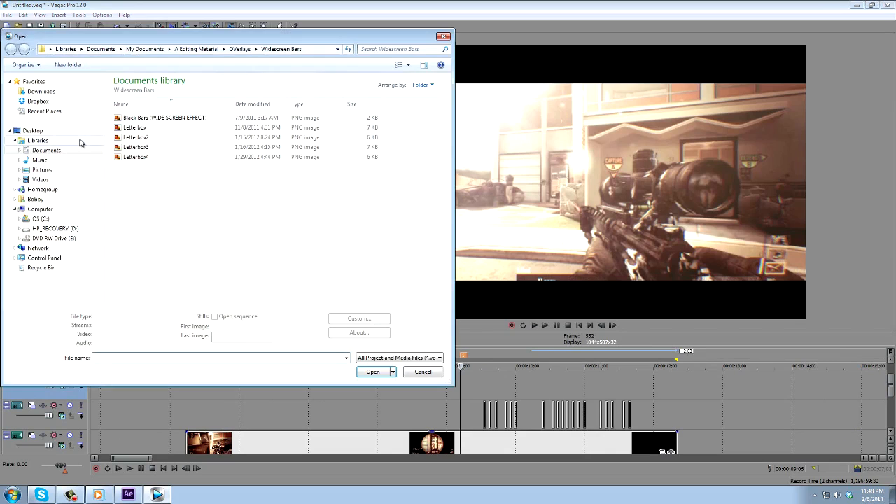
{"action": "left_click", "coordinate": [46, 150]}
{"action": "double_click", "coordinate": [147, 118]}
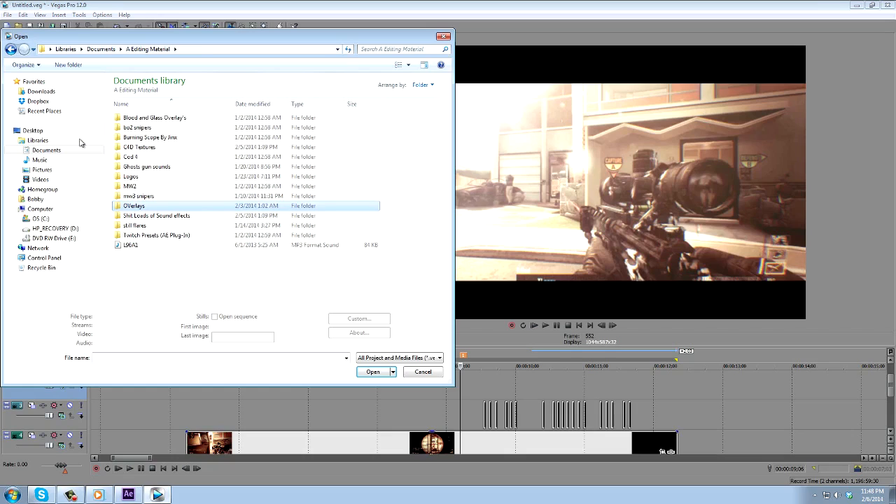
{"action": "double_click", "coordinate": [134, 206]}
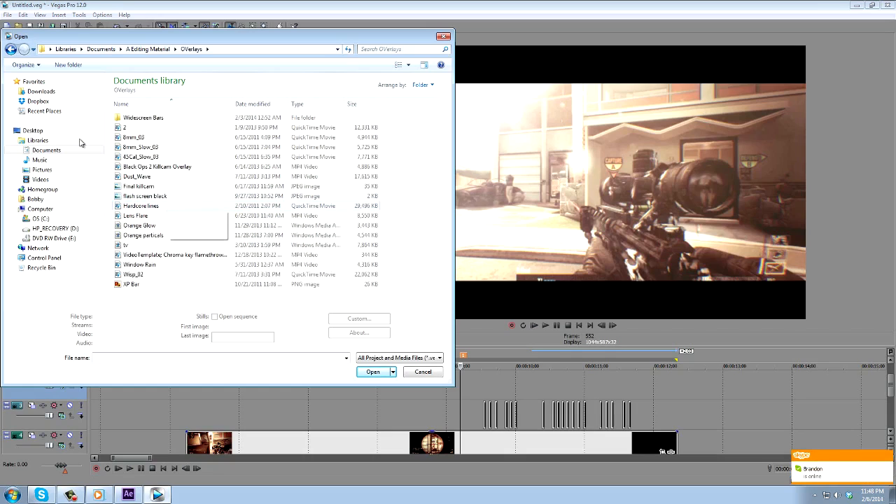
{"action": "left_click", "coordinate": [140, 205]}
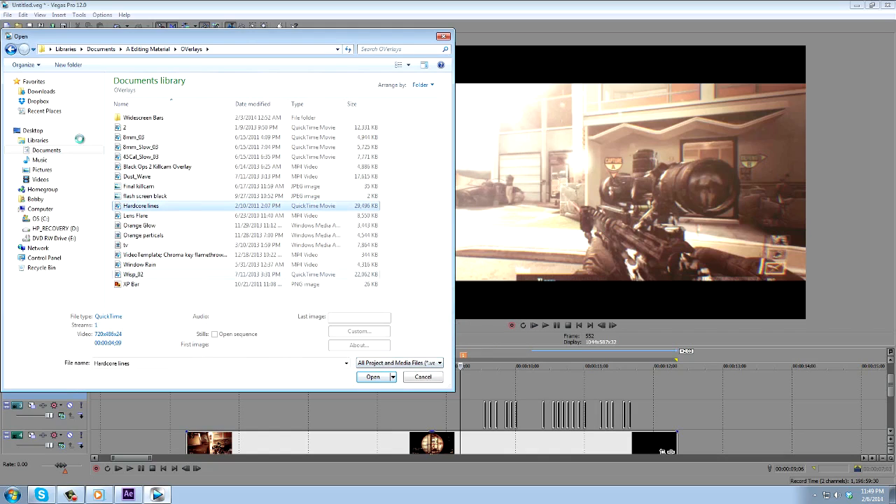
{"action": "key", "text": "Return"}
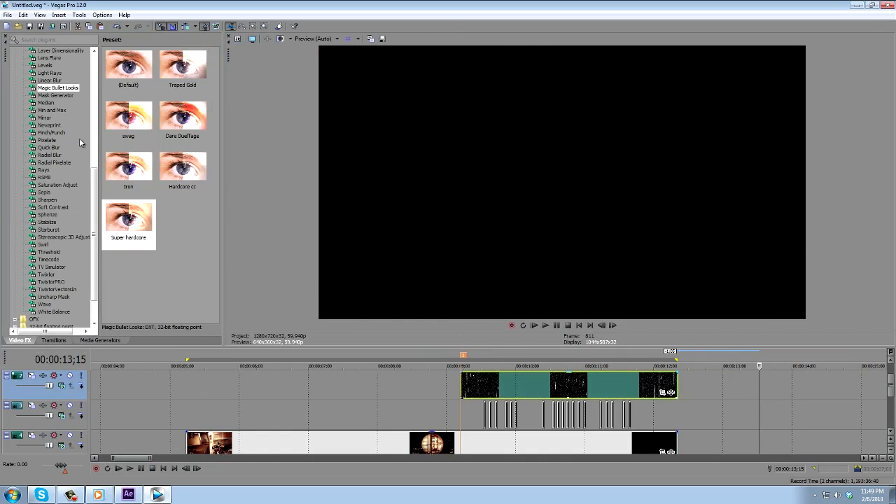
Turn off Maintain aspect ratio for the Hardcore lines video event.
{"action": "right_click", "coordinate": [472, 378]}
{"action": "left_click", "coordinate": [498, 371]}
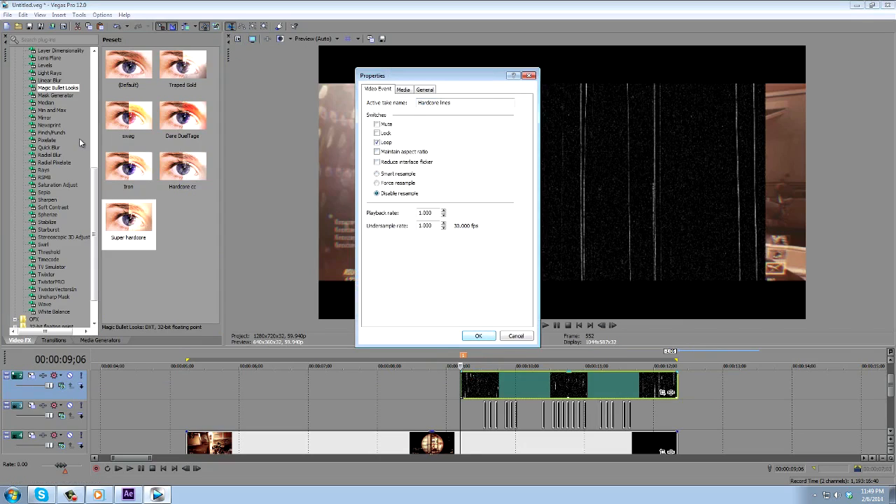
{"action": "left_click", "coordinate": [478, 337]}
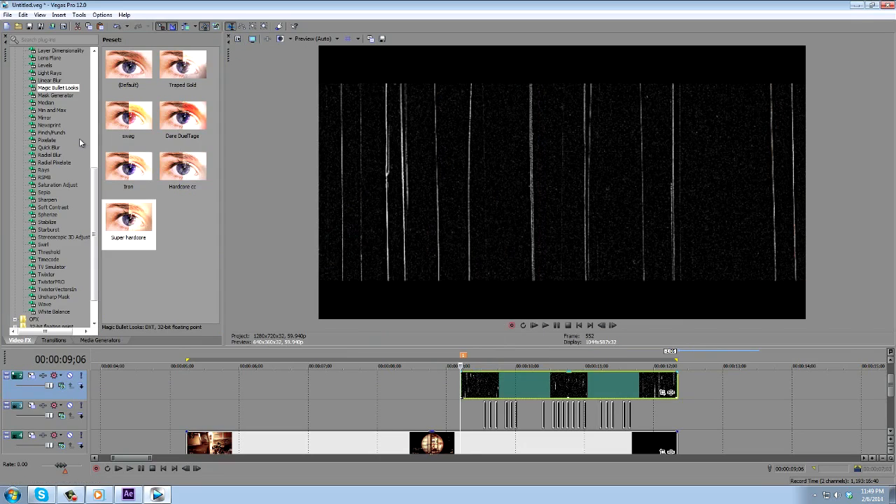
Set the Hardcore lines track's compositing mode to Screen and slightly lower the event's opacity.
{"action": "left_click", "coordinate": [62, 386]}
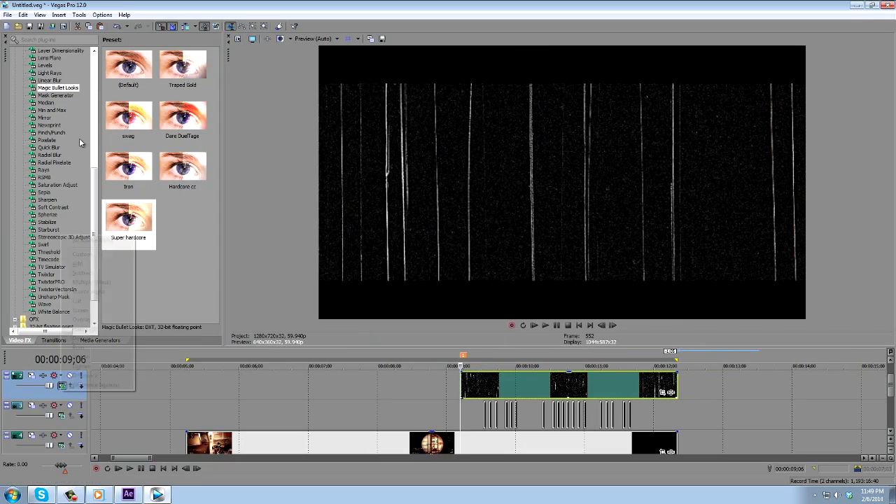
{"action": "left_click", "coordinate": [81, 310]}
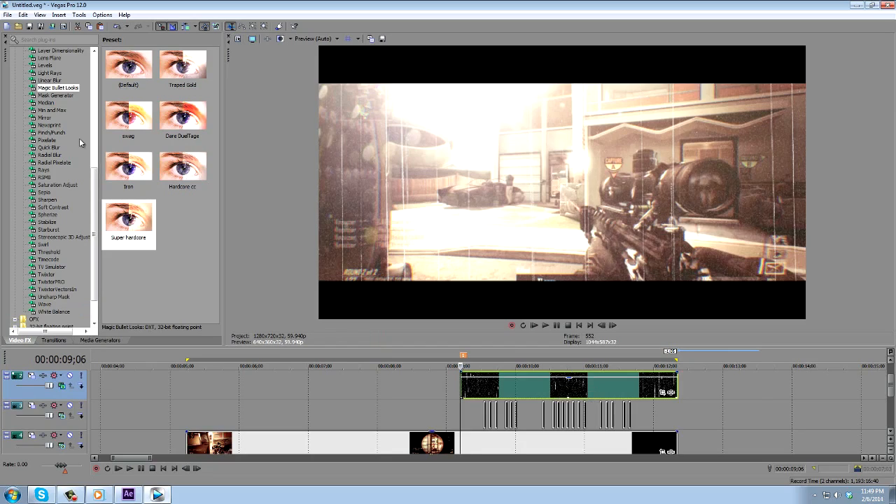
Insert a video track above the Hardcore lines overlay and import the orange particle overlay at the marker.
{"action": "right_click", "coordinate": [695, 387]}
{"action": "key", "text": "Return"}
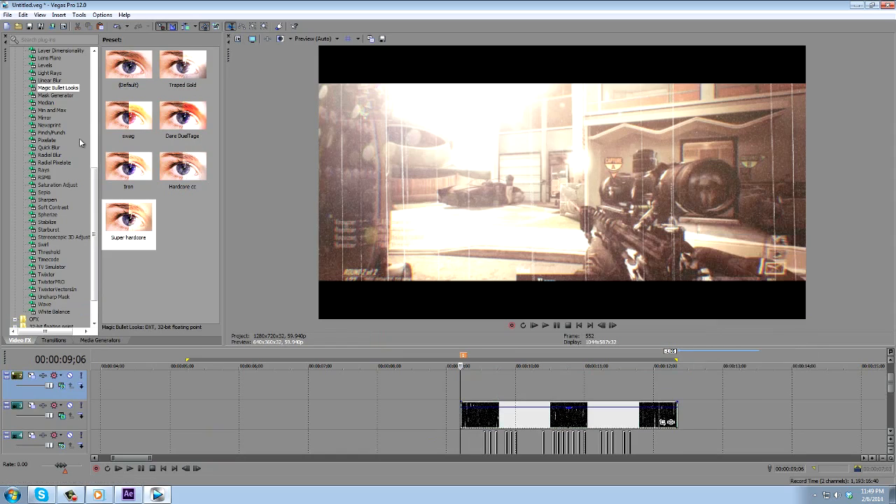
{"action": "key", "text": "ctrl+o"}
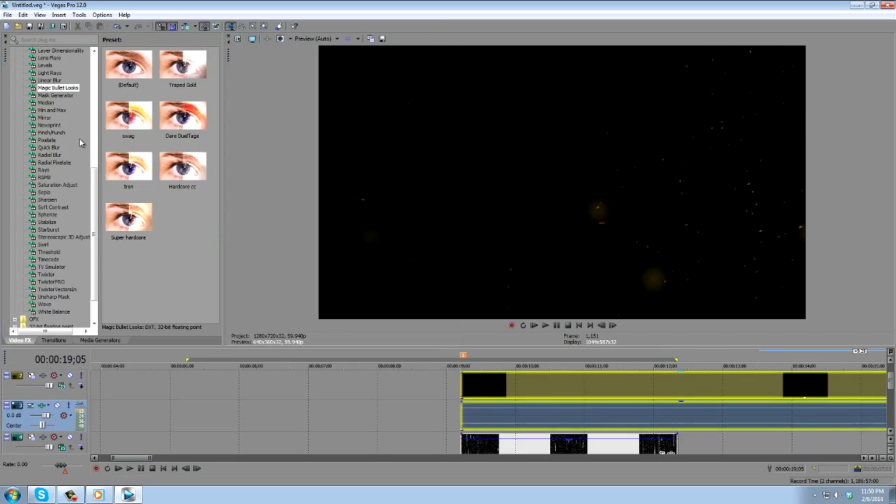
Delete the orange particle overlay's audio track and trim its video event's end to the end of the Hardcore lines overlay.
{"action": "left_click", "coordinate": [462, 385]}
{"action": "right_click", "coordinate": [451, 410]}
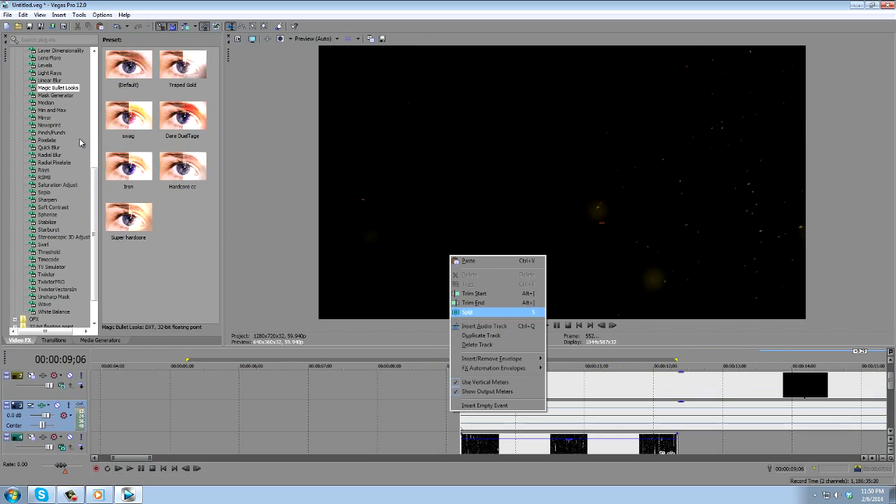
{"action": "left_click", "coordinate": [478, 344]}
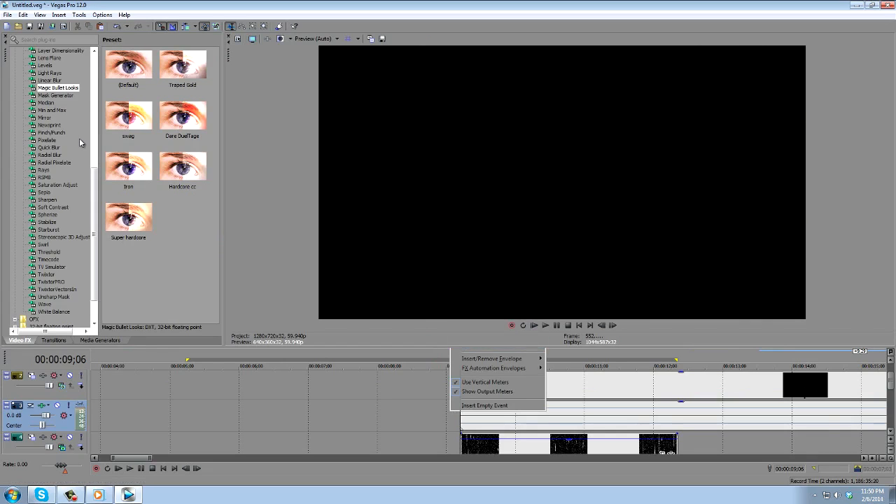
{"action": "scroll", "coordinate": [490, 410], "scroll_direction": "down", "scroll_amount": 2}
{"action": "mouse_move", "coordinate": [754, 385]}
{"action": "left_mouse_down"}
{"action": "mouse_move", "coordinate": [455, 385]}
{"action": "mouse_move", "coordinate": [495, 385]}
{"action": "mouse_move", "coordinate": [483, 385]}
{"action": "left_mouse_up"}
Split the orange particle overlay event at 00:00:10;17.
{"action": "scroll", "coordinate": [483, 385], "scroll_direction": "up", "scroll_amount": 5}
{"action": "scroll", "coordinate": [483, 385], "scroll_direction": "up", "scroll_amount": 1}
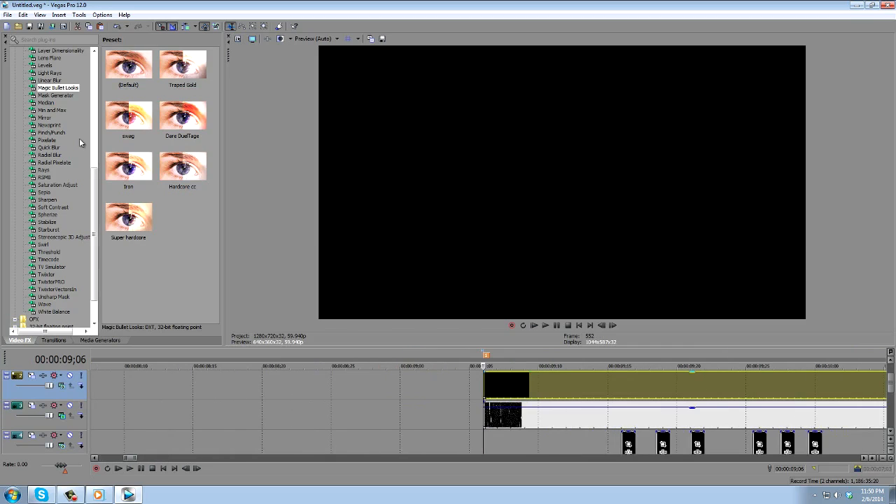
{"action": "key", "text": "Right"}
{"action": "key", "text": "Right"}
{"action": "key", "text": "Right"}
{"action": "key", "text": "Right"}
{"action": "key", "text": "Right"}
{"action": "key", "text": "Right"}
{"action": "key", "text": "Right"}
{"action": "key", "text": "Right"}
{"action": "key", "text": "Right"}
{"action": "key", "text": "Right"}
{"action": "key", "text": "Right"}
{"action": "key", "text": "Right"}
{"action": "key", "text": "Right"}
{"action": "key", "text": "Right"}
{"action": "key", "text": "Right"}
{"action": "key", "text": "Right"}
{"action": "key", "text": "Right"}
{"action": "key", "text": "Right"}
{"action": "key", "text": "Right"}
{"action": "key", "text": "Right"}
{"action": "key", "text": "Right"}
{"action": "key", "text": "Right"}
{"action": "key", "text": "Right"}
{"action": "key", "text": "Right"}
{"action": "key", "text": "Right"}
{"action": "key", "text": "Right"}
{"action": "key", "text": "Right"}
{"action": "key", "text": "Right"}
{"action": "key", "text": "Right"}
{"action": "key", "text": "Right"}
{"action": "key", "text": "Right"}
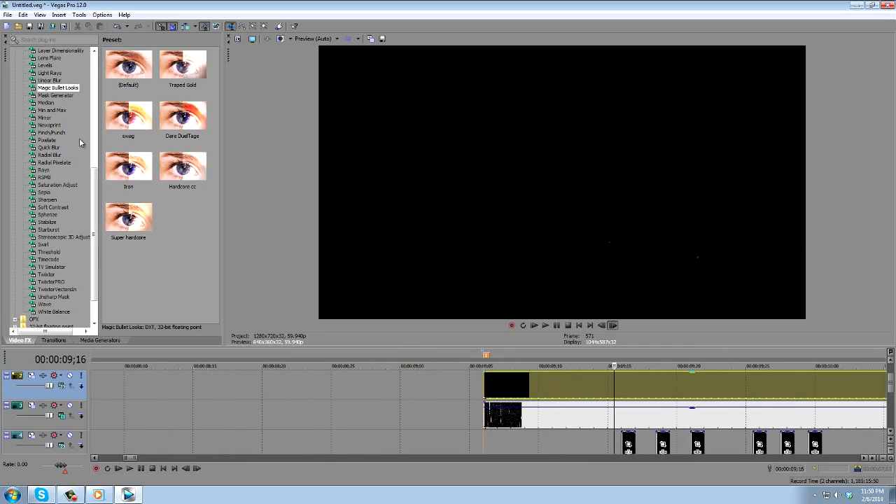
{"action": "scroll", "coordinate": [483, 385], "scroll_direction": "down", "scroll_amount": 4}
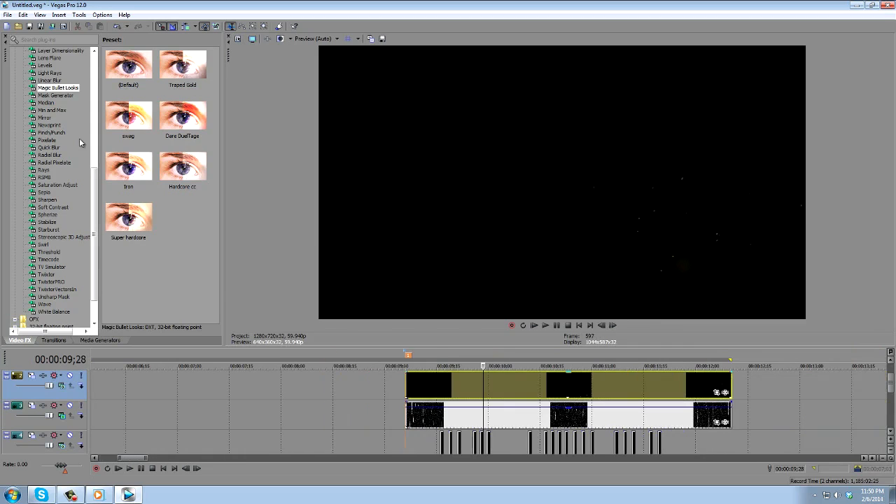
{"action": "key", "text": "Right"}
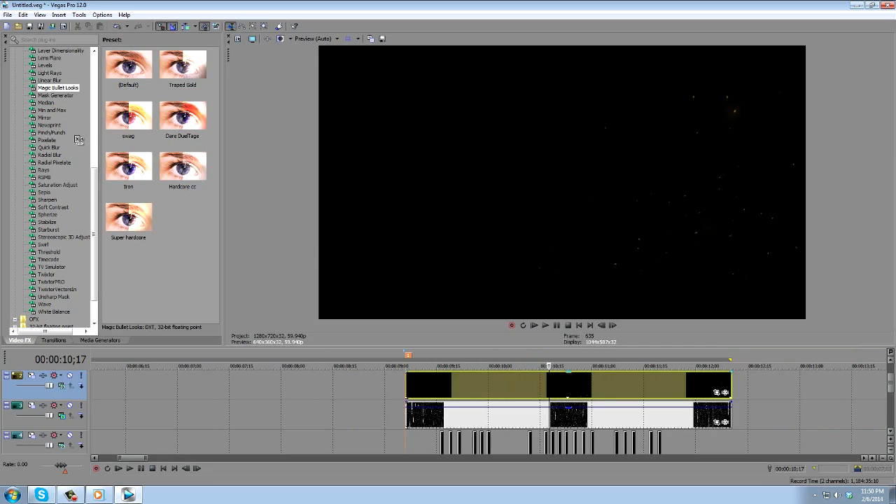
{"action": "key", "text": "s"}
Shorten the first particle piece to end at about 00:00:09;16 and move the second piece directly against it.
{"action": "left_click_drag", "start_coordinate": [548, 384], "coordinate": [441, 385]}
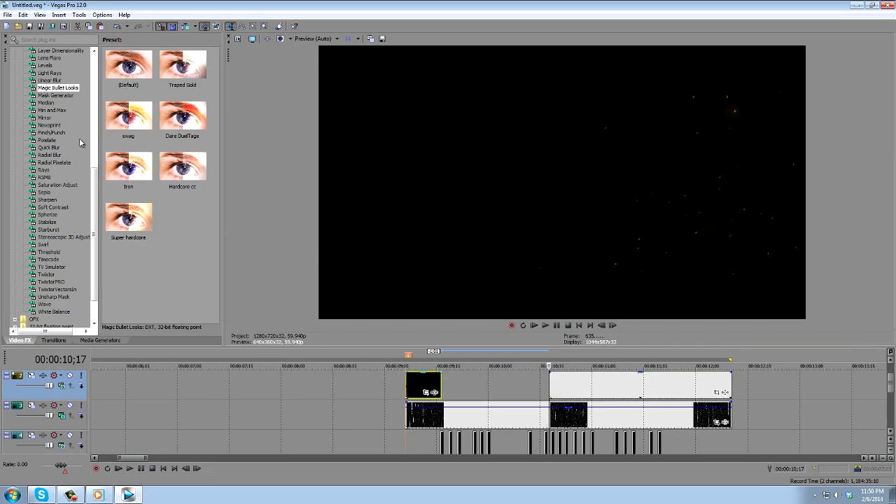
{"action": "left_click_drag", "start_coordinate": [567, 384], "coordinate": [460, 384]}
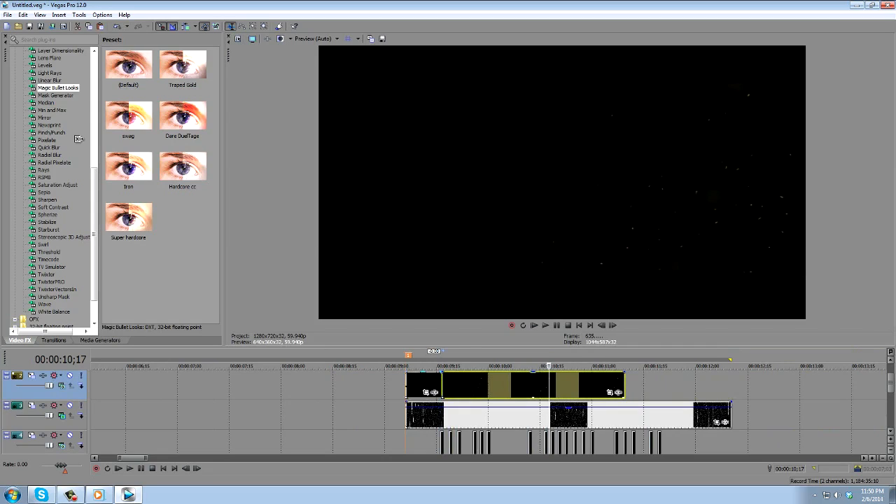
{"action": "left_click", "coordinate": [408, 385]}
{"action": "left_click", "coordinate": [440, 384]}
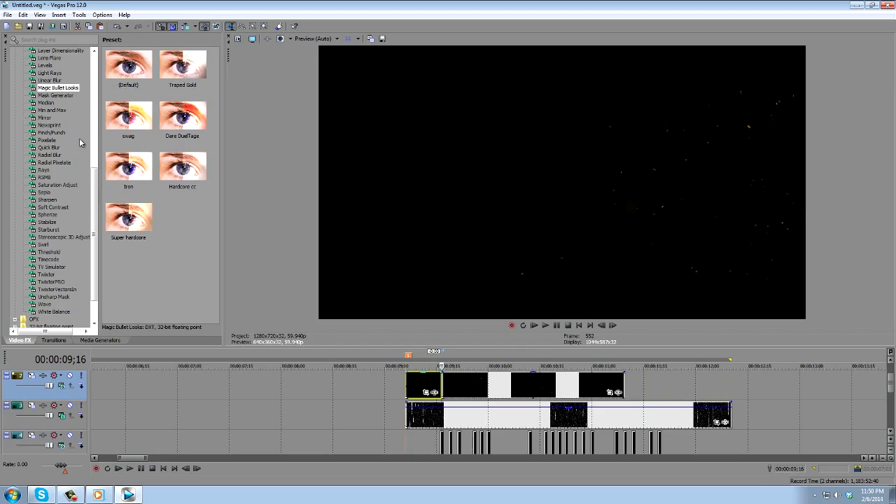
Change the particle overlay track's compositing mode so the particles blend over the gameplay footage instead of covering it.
{"action": "left_click", "coordinate": [407, 385]}
{"action": "left_click", "coordinate": [613, 325]}
{"action": "left_click", "coordinate": [62, 386]}
{"action": "left_click", "coordinate": [84, 310]}
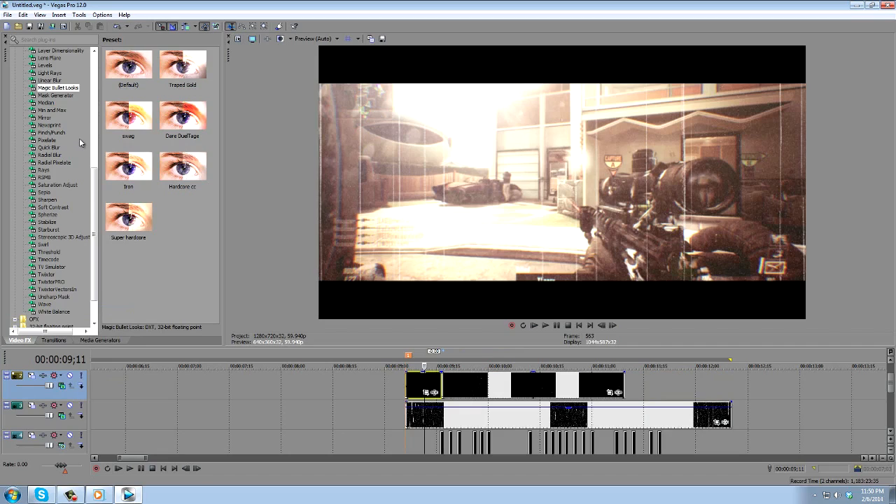
{"action": "scroll", "coordinate": [490, 410], "scroll_direction": "down", "scroll_amount": 3}
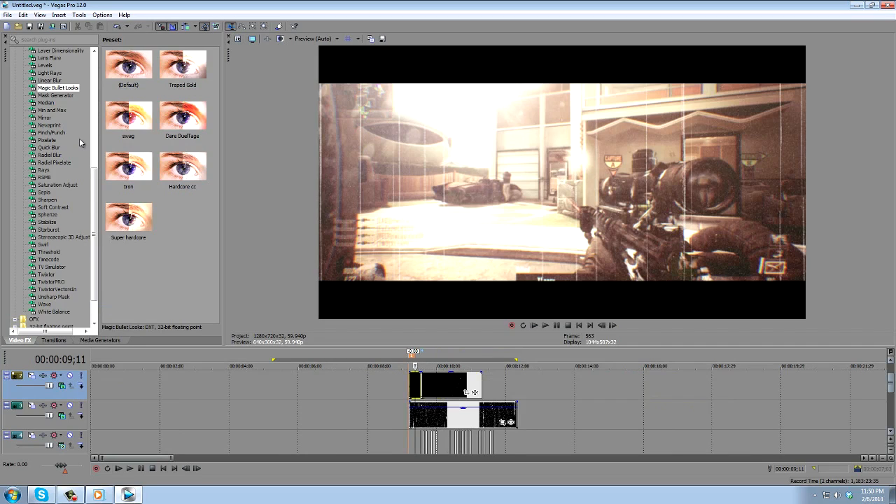
{"action": "scroll", "coordinate": [490, 413], "scroll_direction": "down", "scroll_amount": 4}
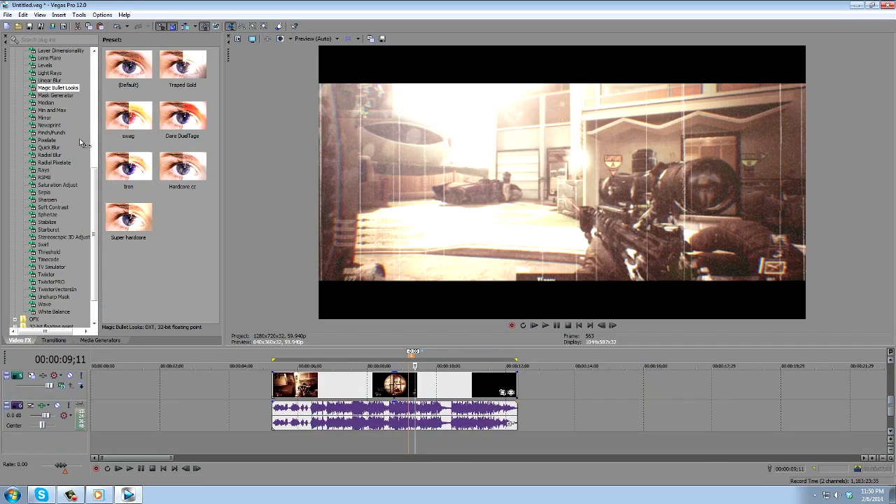